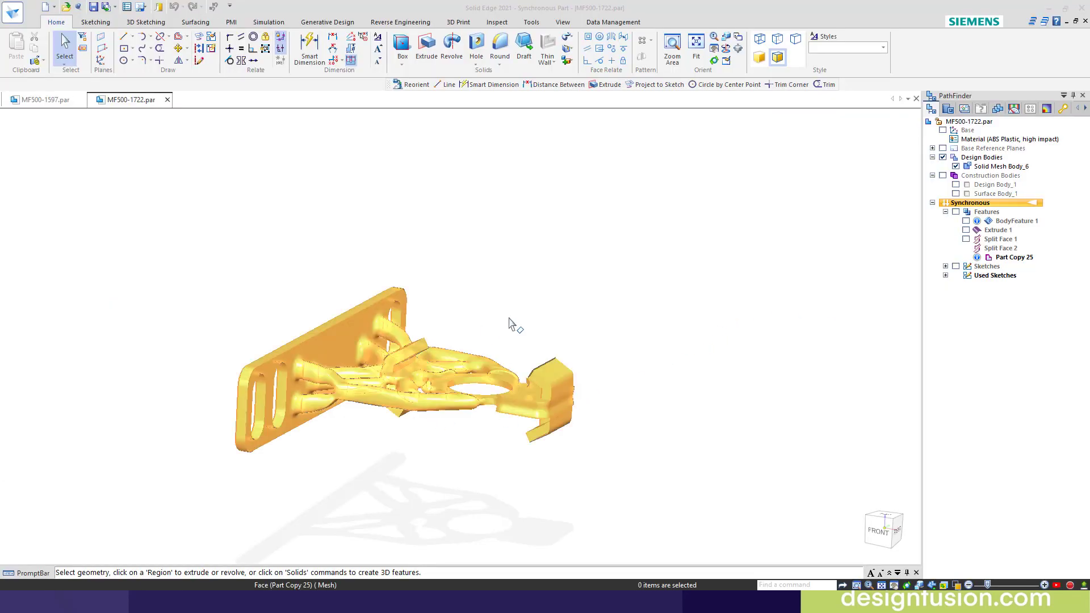
Step: Start reorienting the part for 3D printing and review the printer settings, keeping the 254 mm build size and Coarse display resolution
left_click(462, 22)
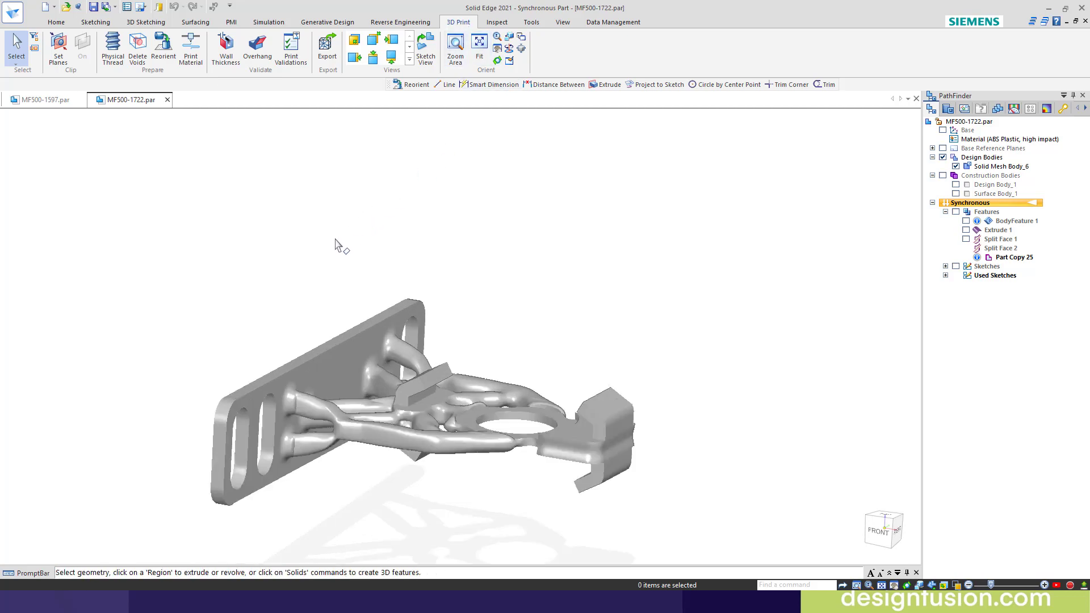
left_click(164, 41)
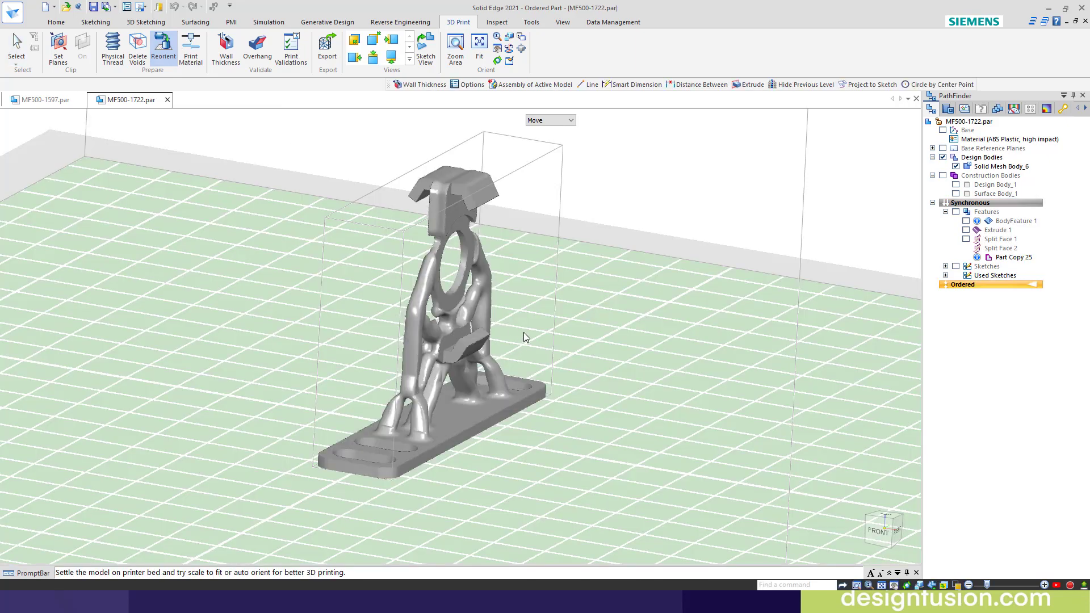
scroll(527, 331, "down", 3)
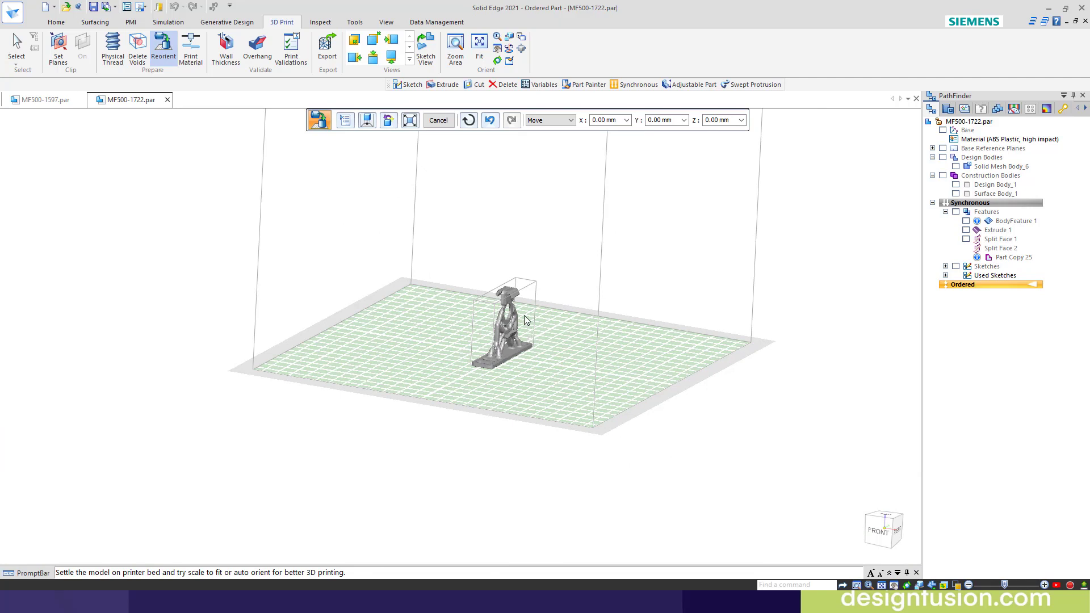
middle_click_drag(529, 320, 568, 411)
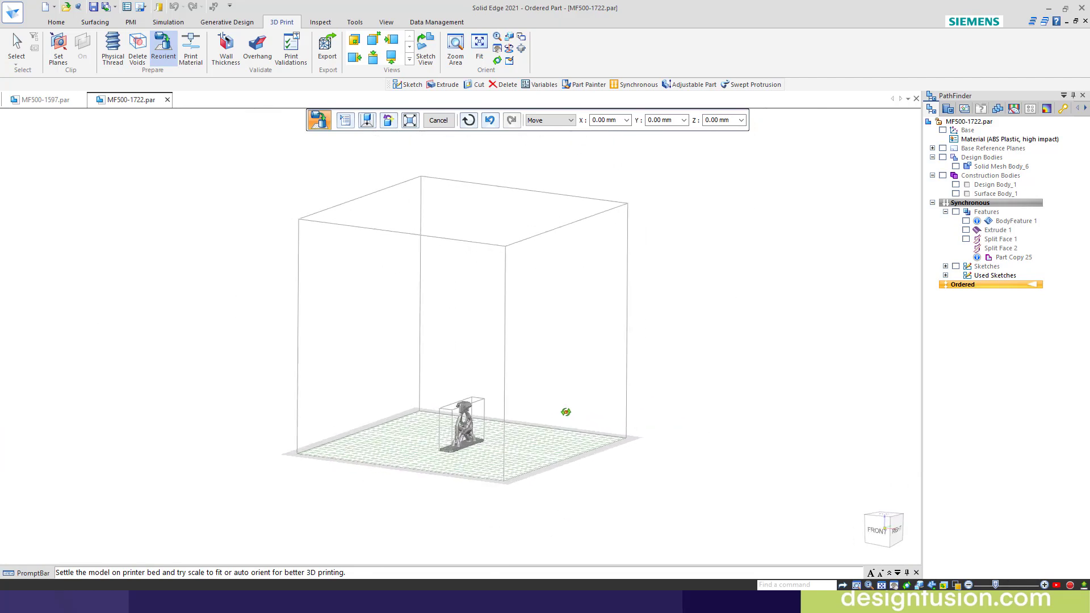
left_click(345, 120)
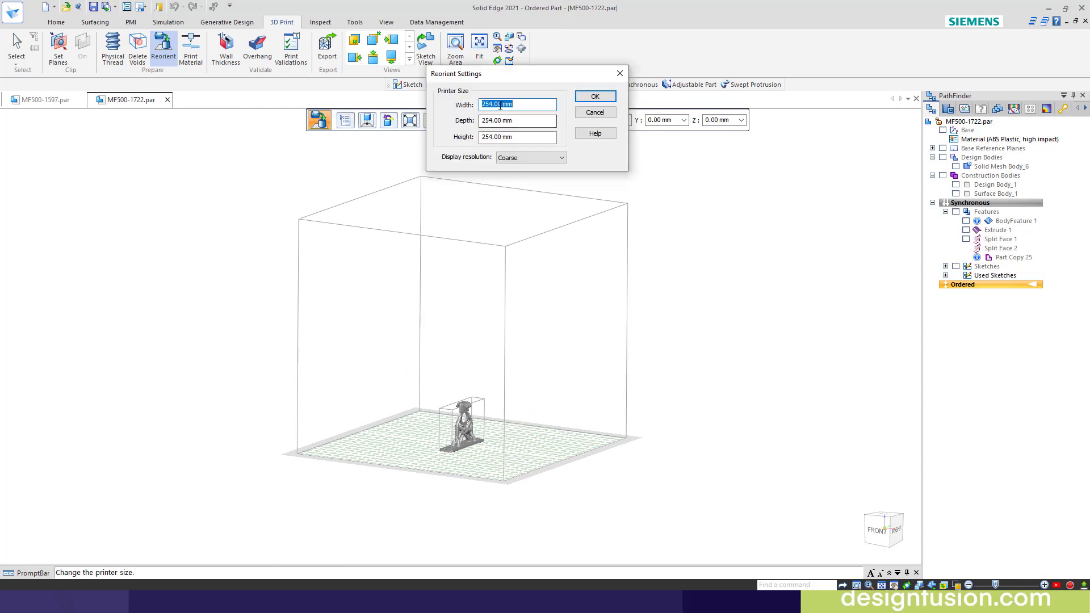
left_click(562, 157)
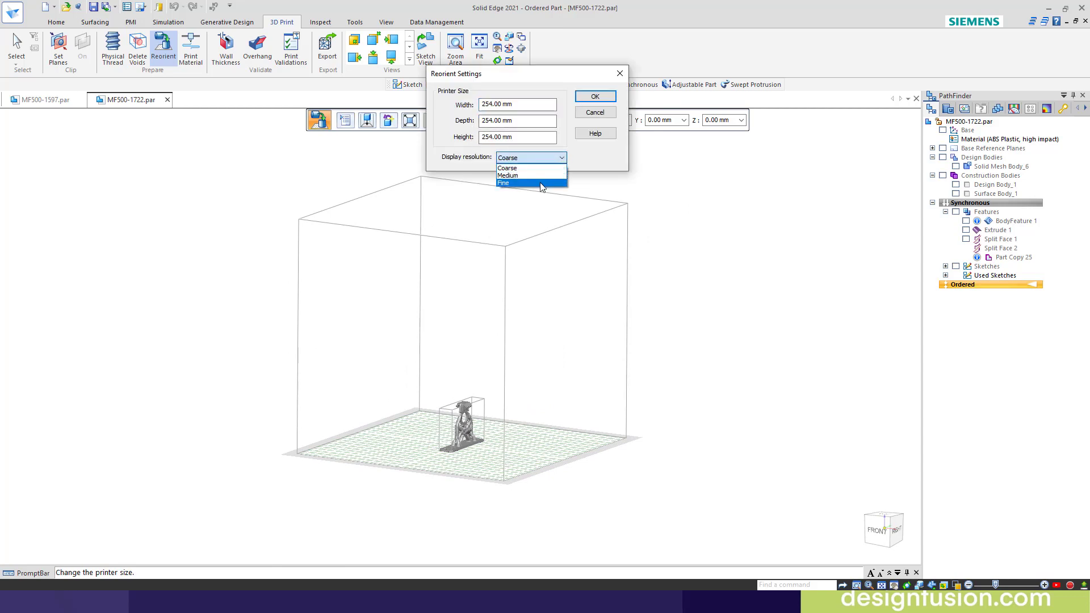
left_click(536, 158)
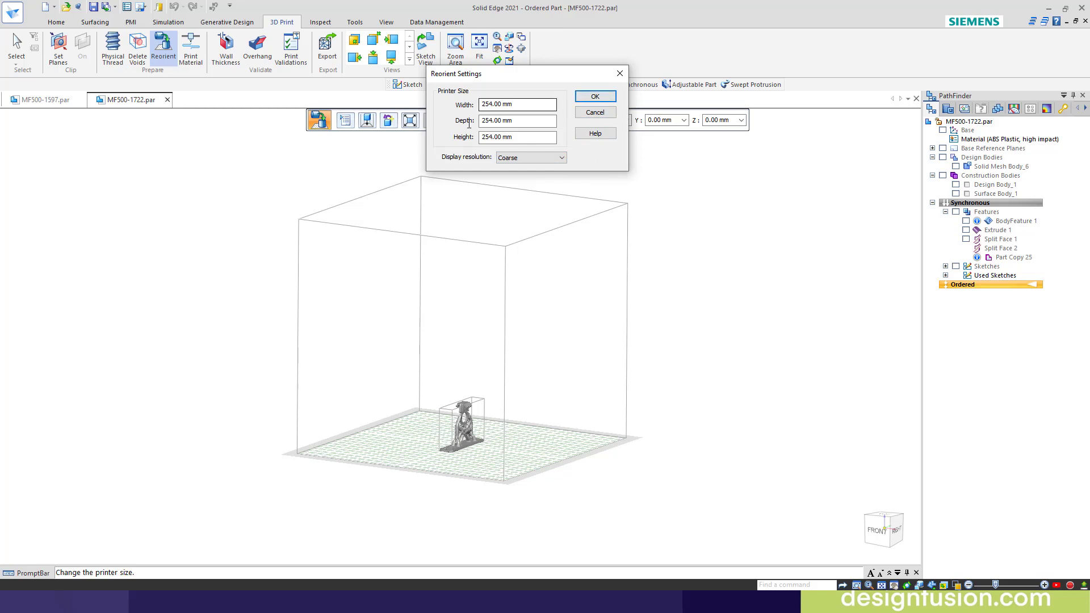
left_click(596, 97)
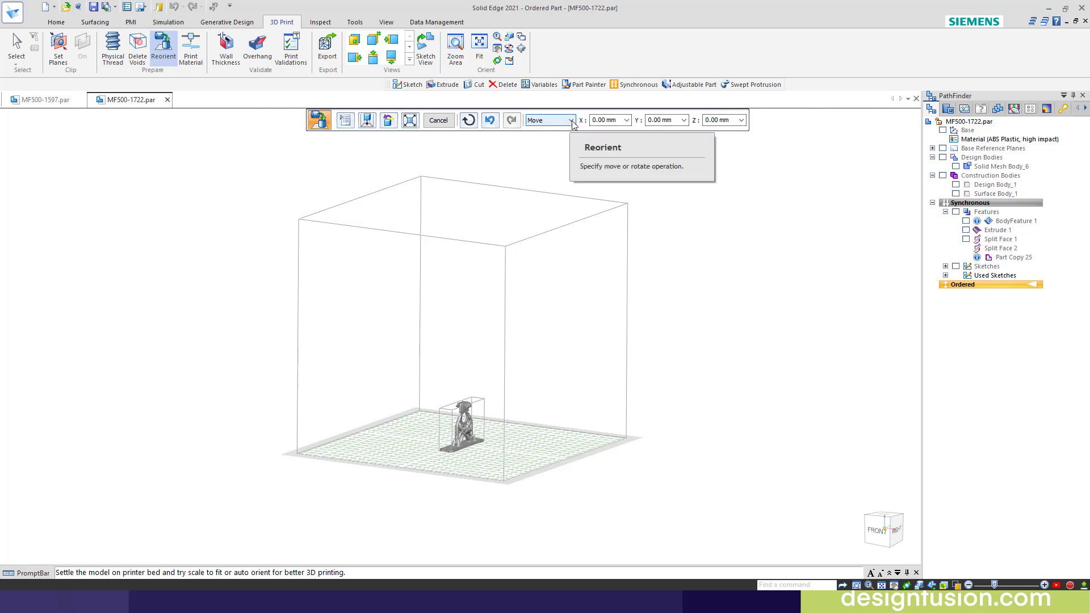
Step: Set the reorient operation to Rotate and automatically orient the part on the printer bed several times
left_click(571, 120)
left_click(565, 139)
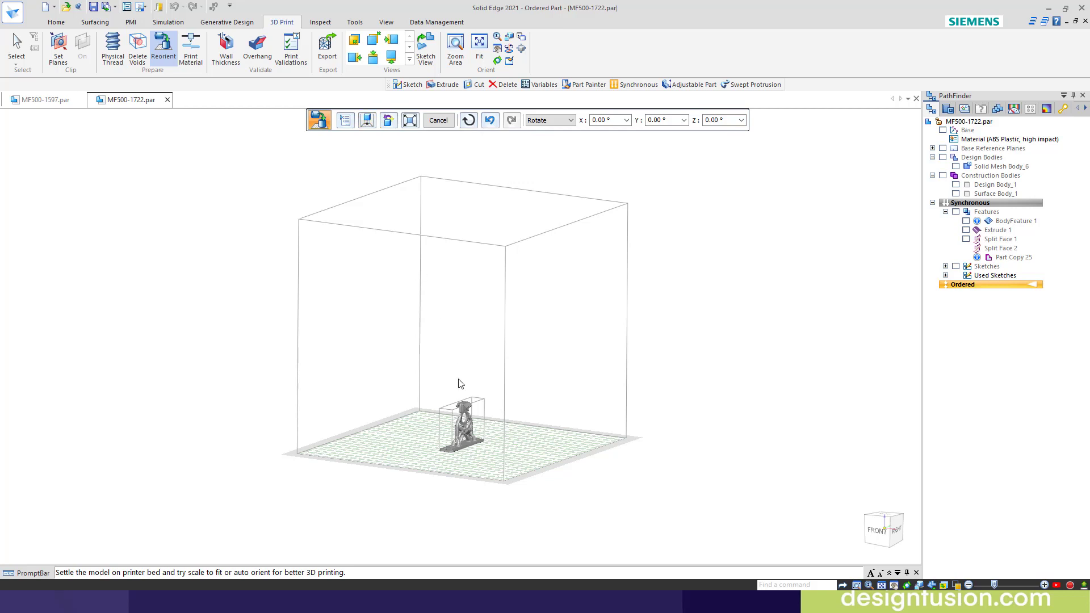
left_click(389, 121)
left_click(389, 122)
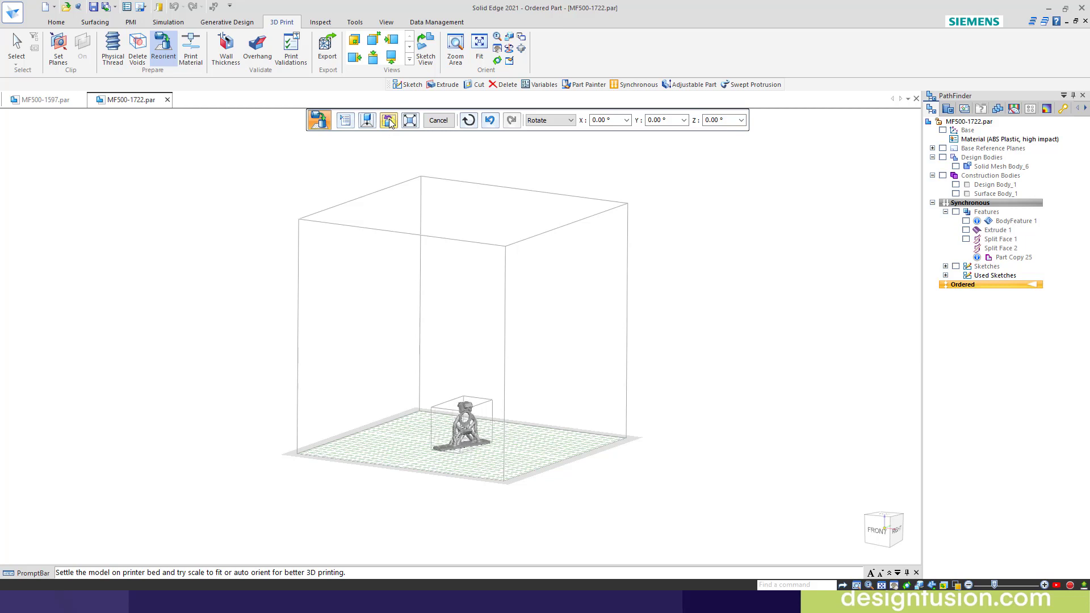
left_click(390, 122)
left_click(390, 122)
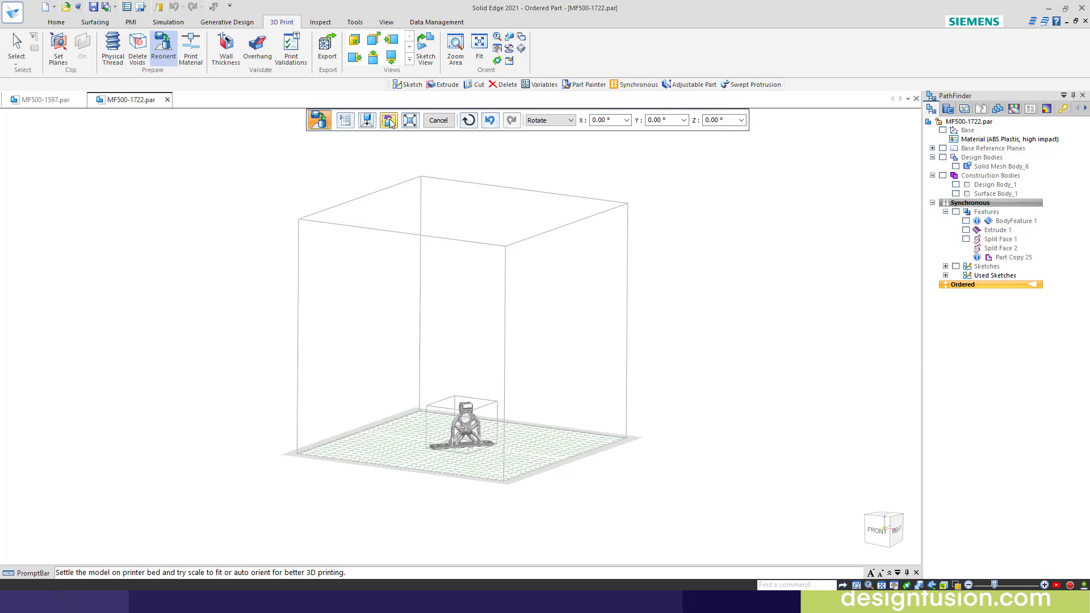
left_click(389, 122)
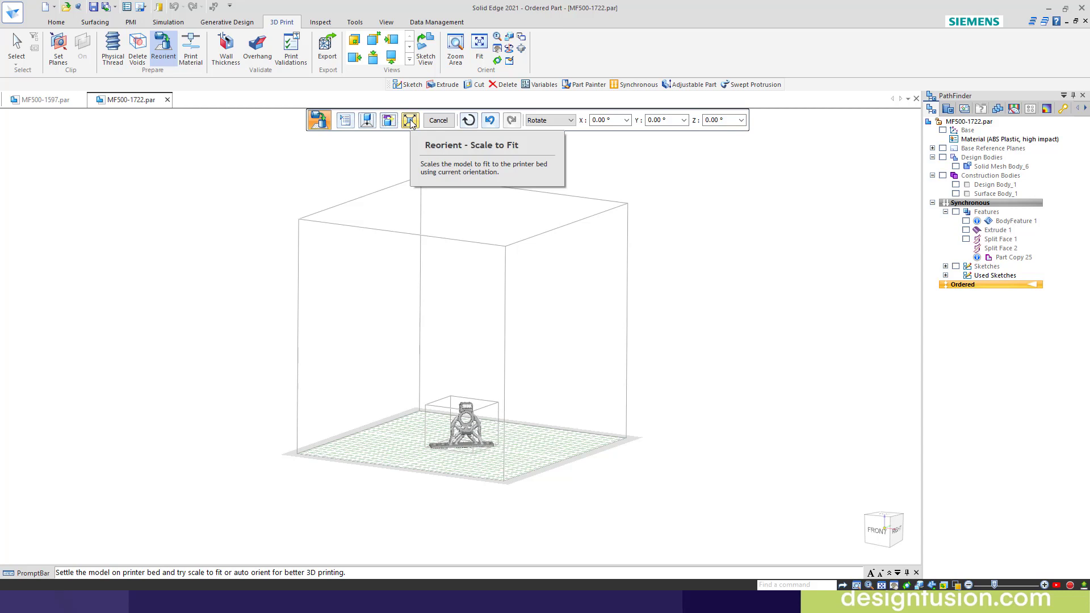
Step: Try scaling the part to fit the printer volume, undo it, and reset the part to its original orientation
left_click(410, 122)
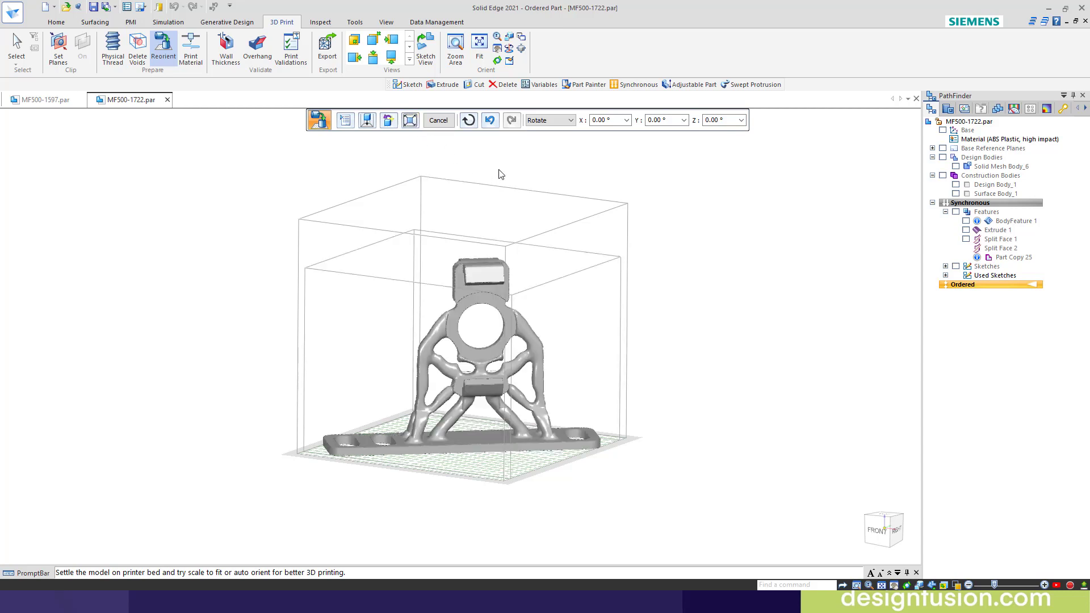
left_click(490, 121)
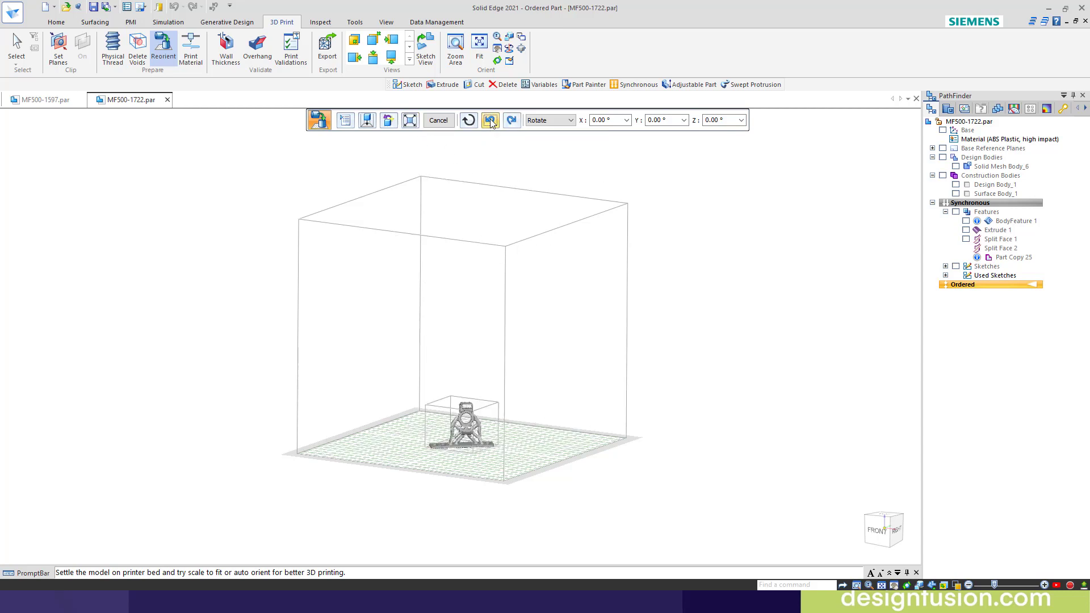
left_click(491, 121)
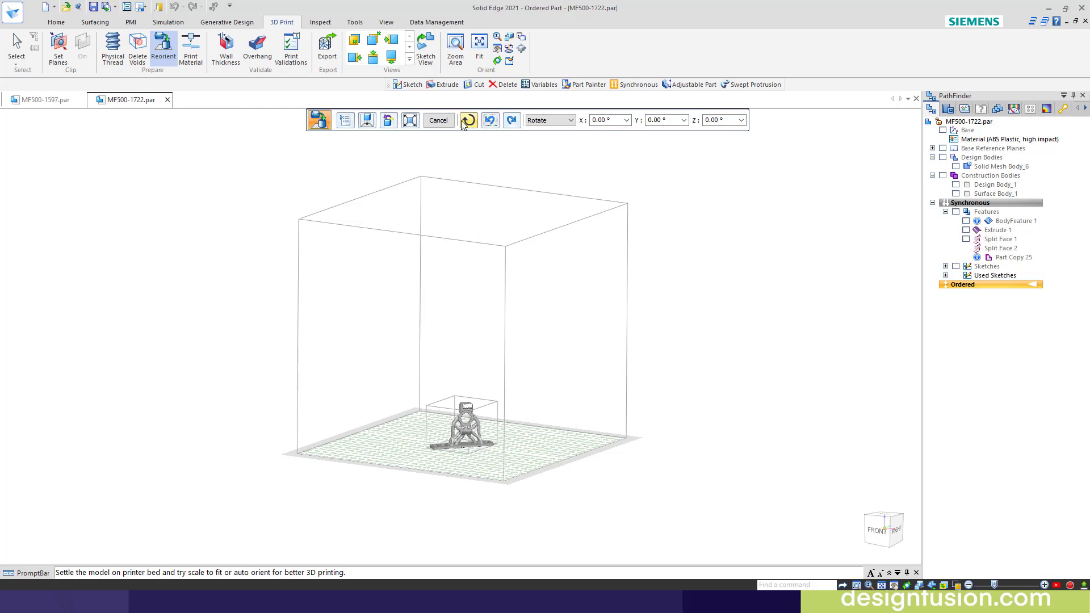
left_click(469, 123)
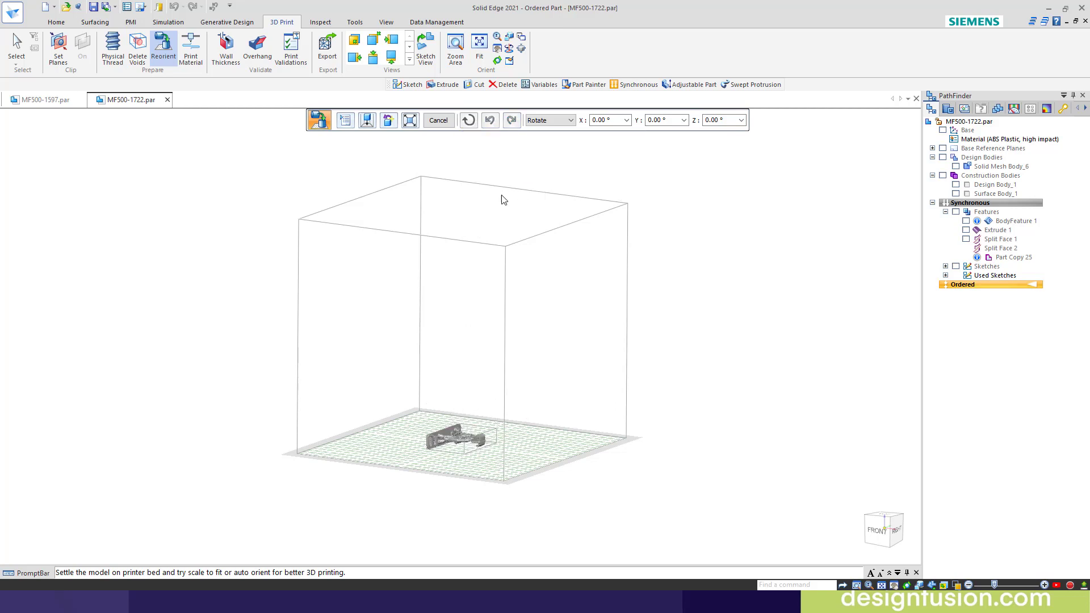
Step: Calculate the overhangs of the part in its original orientation with a maximum angle of 60°
scroll(480, 214, "up", 3)
scroll(488, 214, "down", 2)
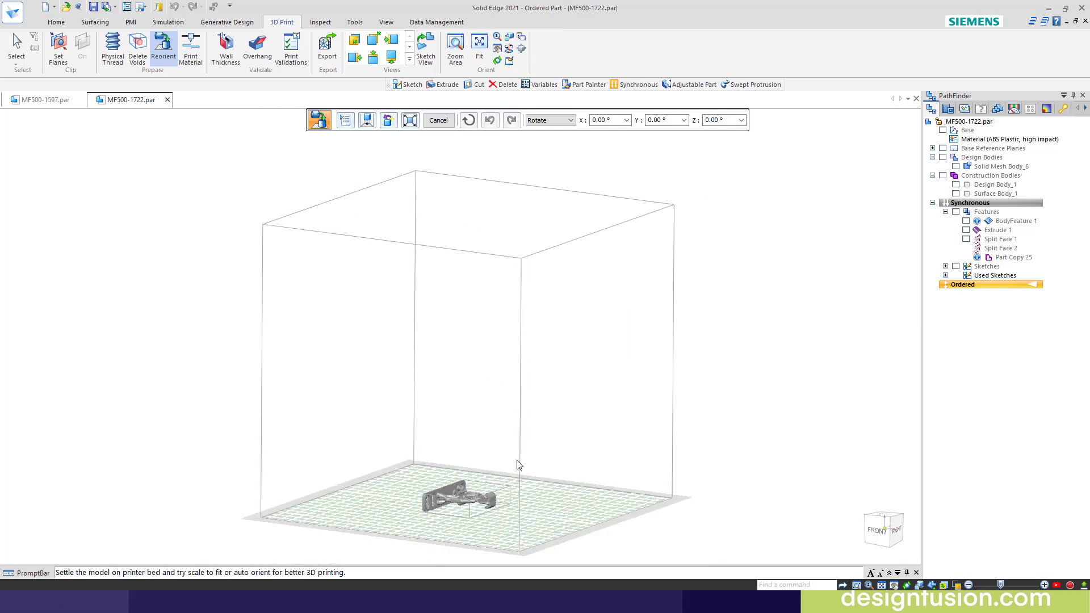
scroll(518, 462, "up", 1)
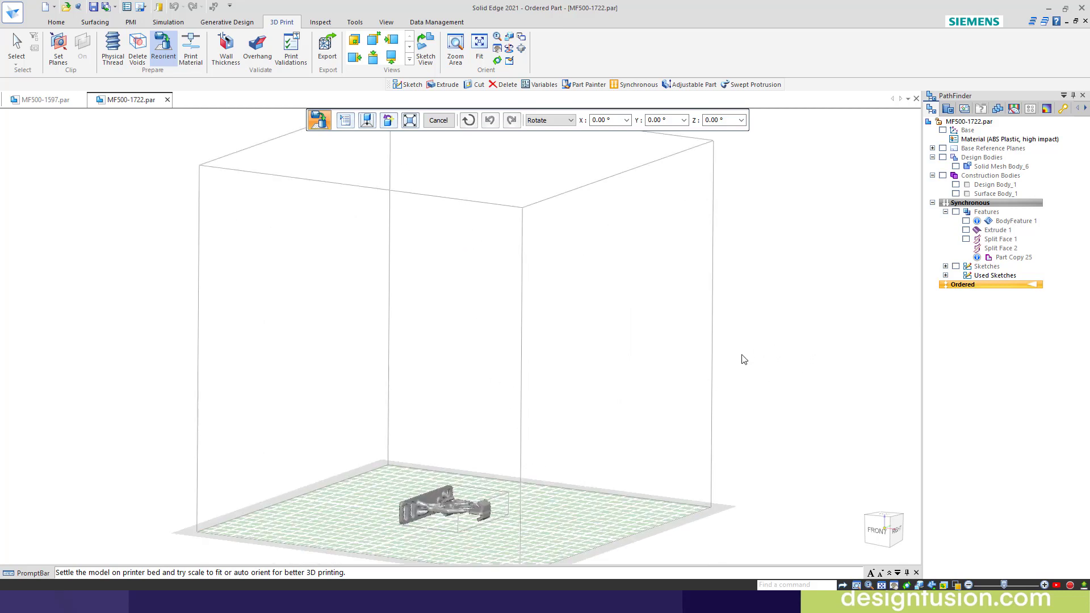
scroll(426, 529, "up", 4)
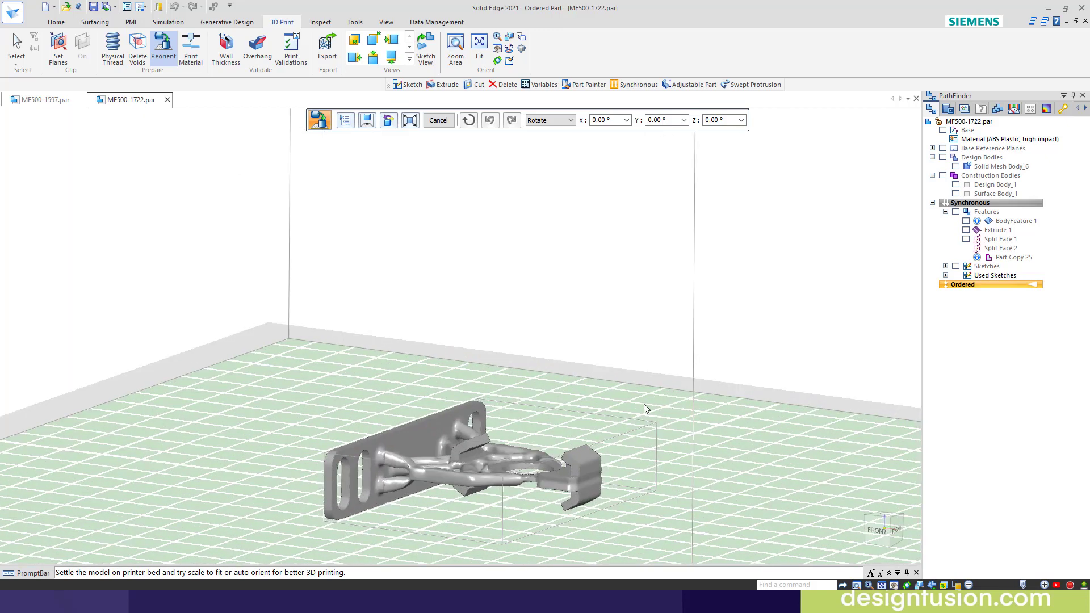
middle_click_drag(627, 396, 645, 301, "shift")
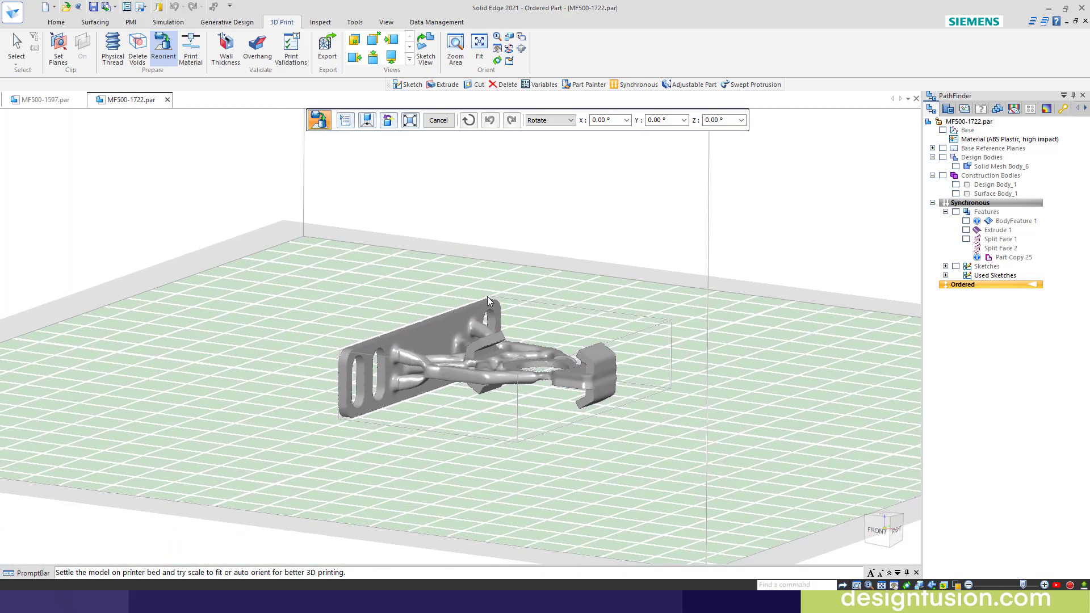
scroll(442, 360, "up", 2)
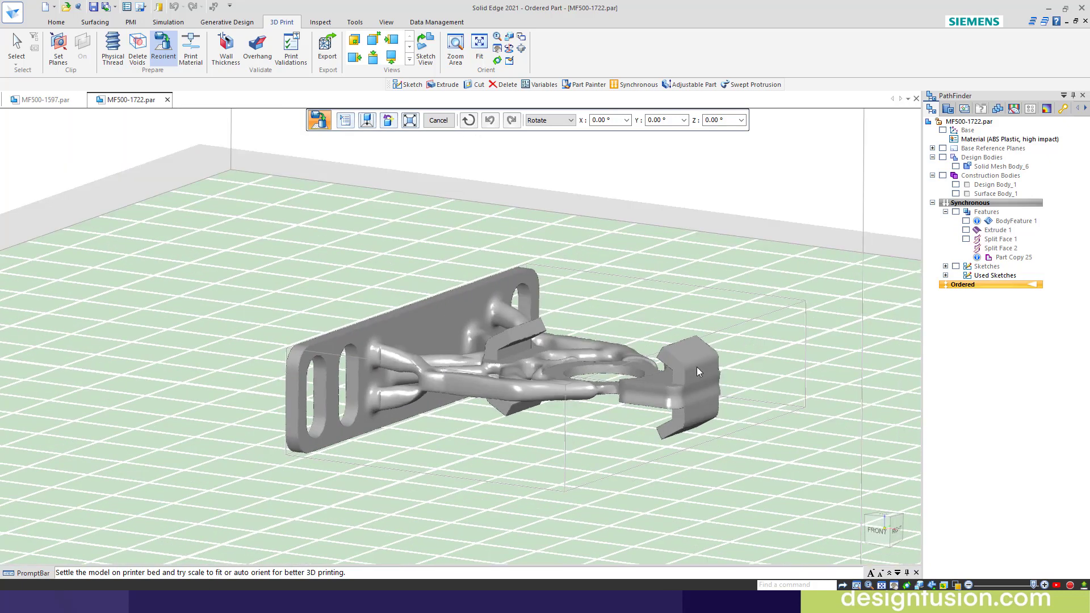
left_click(257, 48)
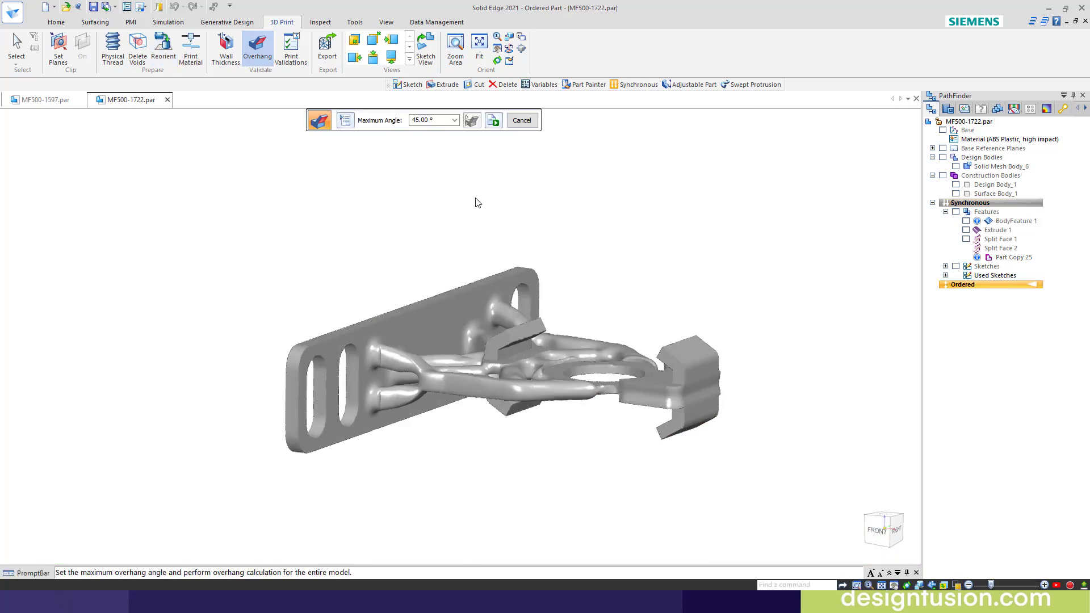
left_click(414, 120)
type("60")
key("Return")
left_click(494, 120)
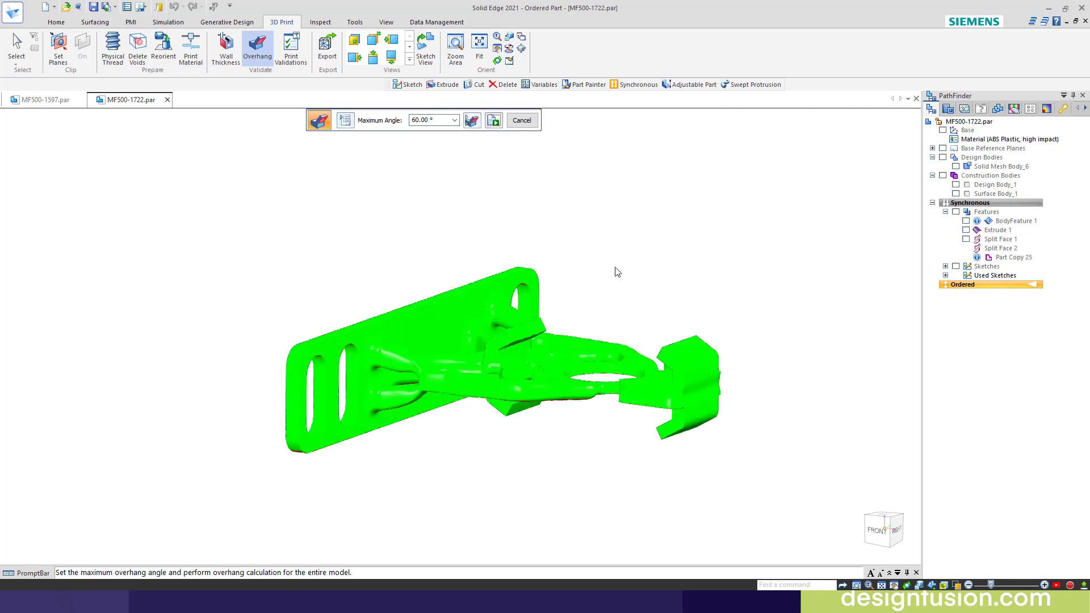
Step: Show only the overhanging areas of the part from the side and close the analysis
middle_click_drag(618, 272, 585, 235)
left_click(472, 120)
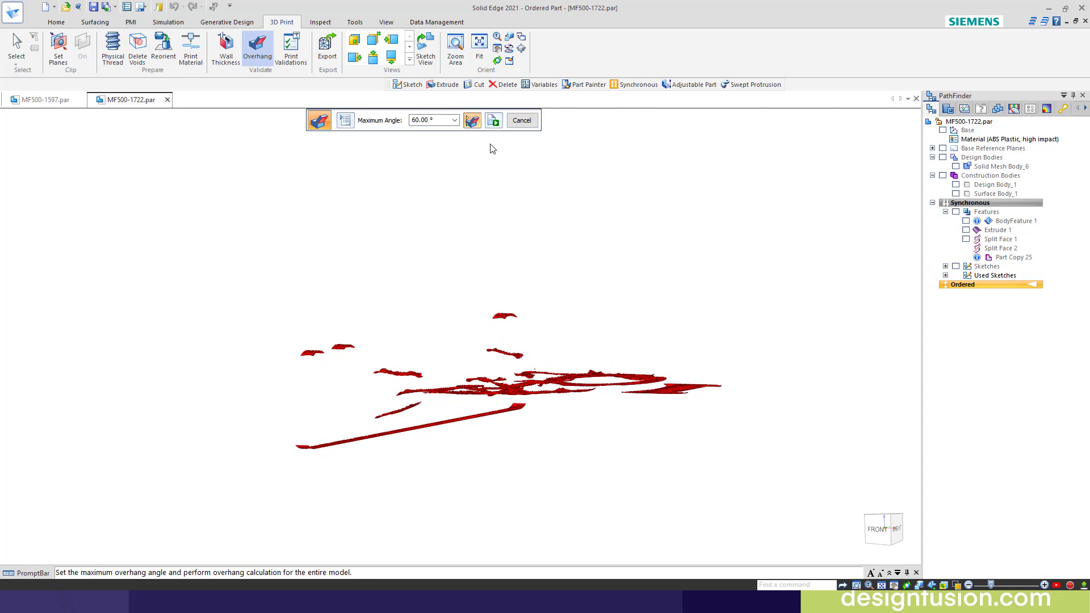
left_click(522, 121)
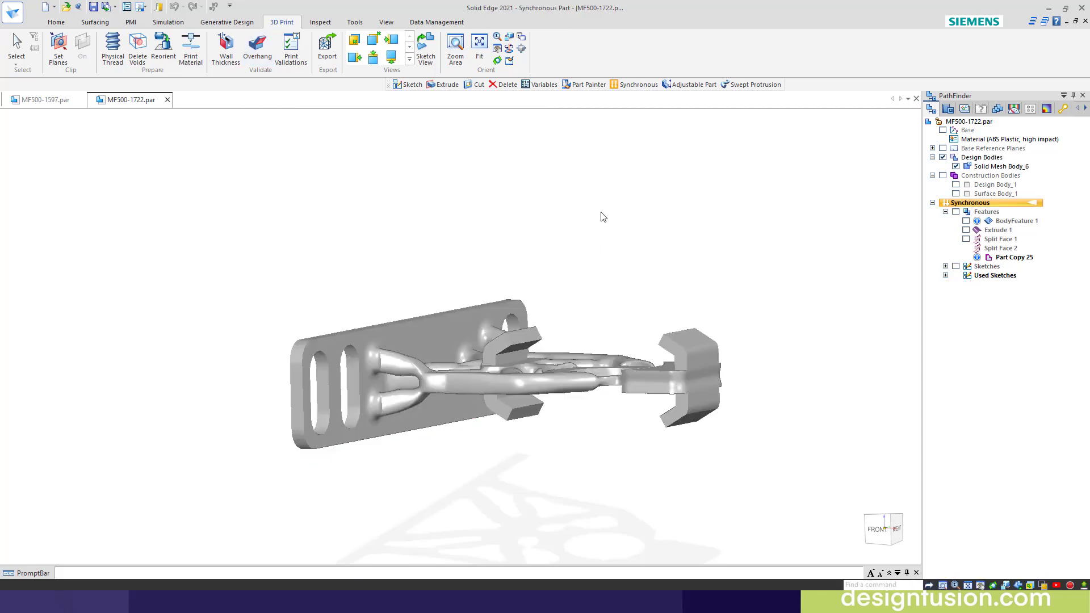
Step: Reorient the part by rotating it 90° about the Y axis
left_click(165, 48)
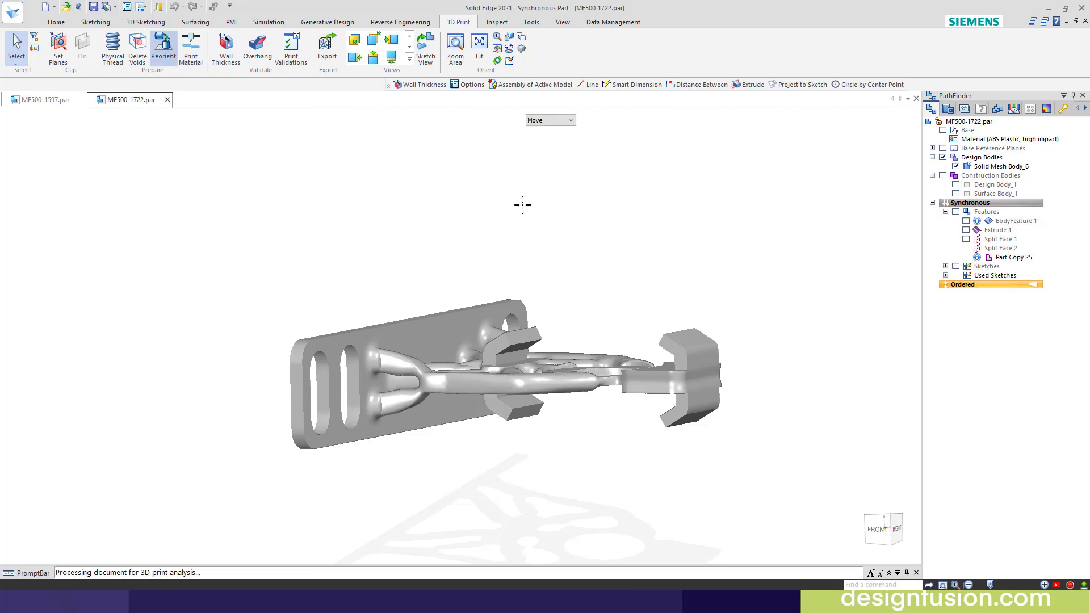
left_click(565, 121)
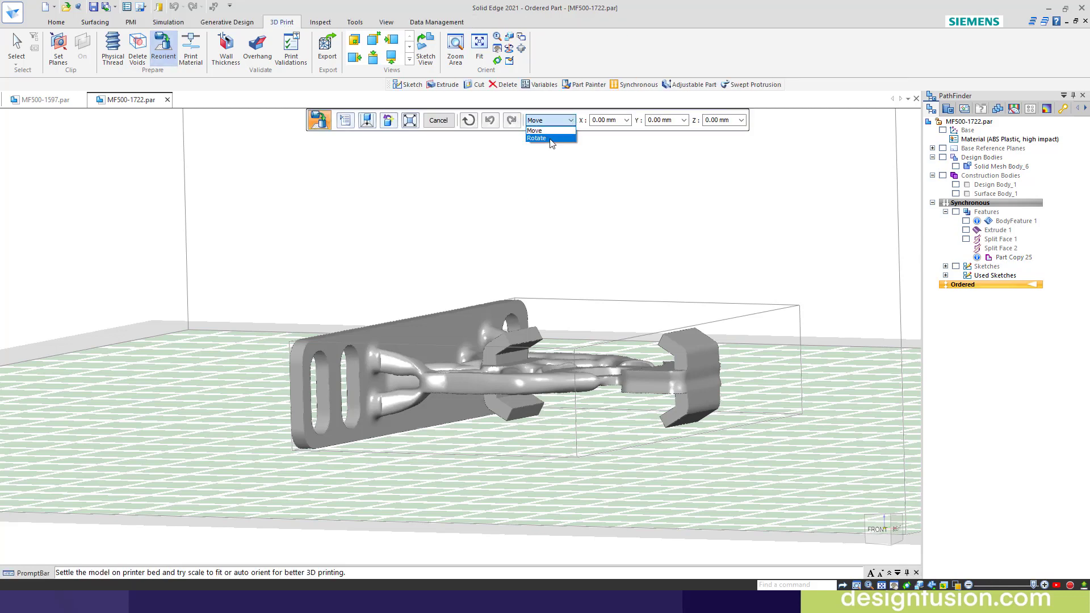
left_click(560, 138)
left_click(662, 121)
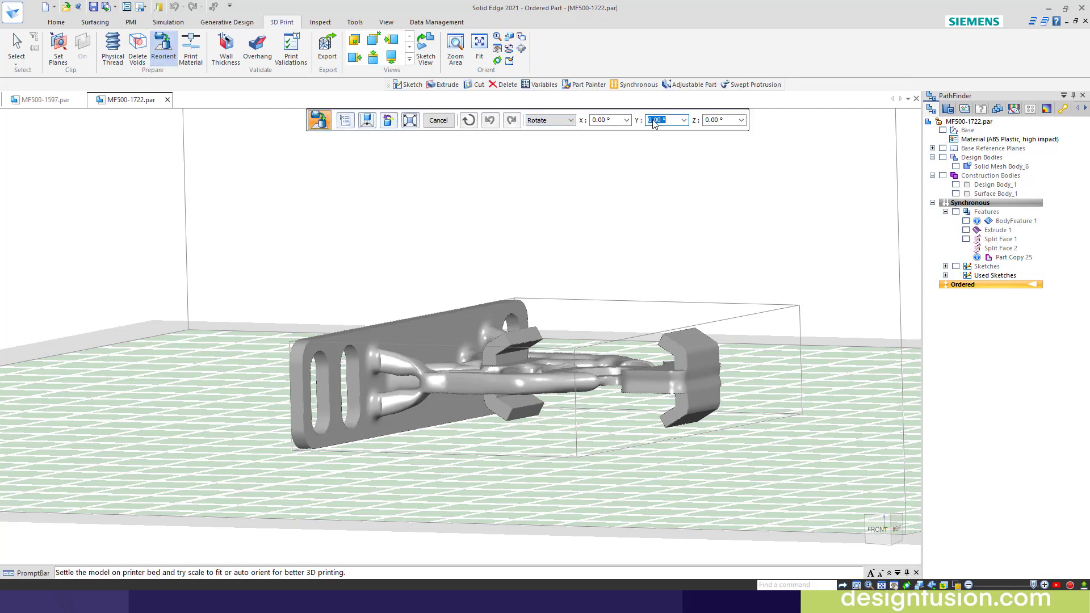
type("90")
key("Return")
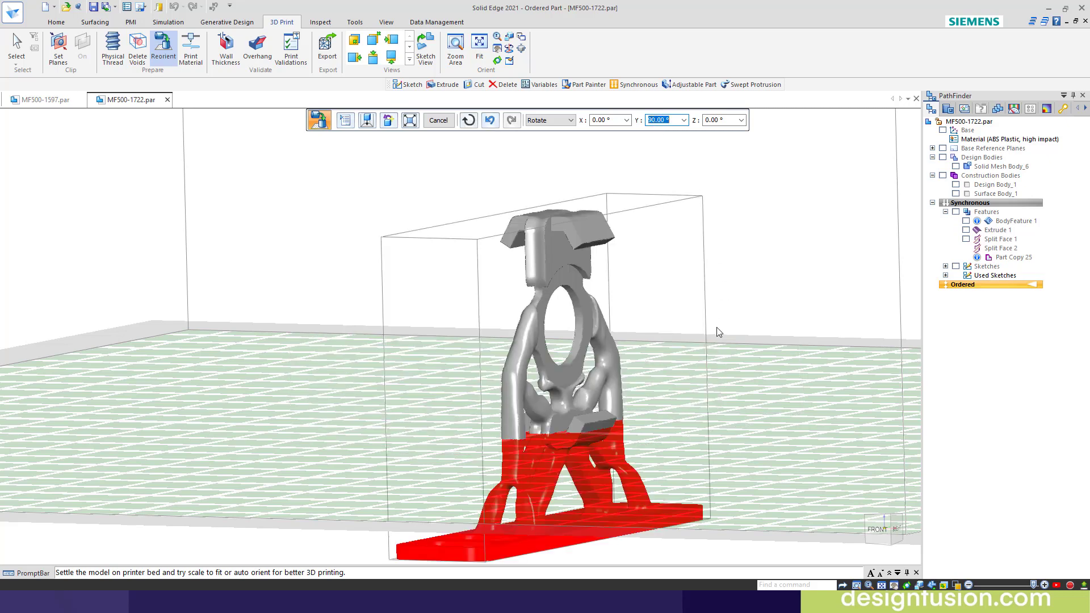
Step: Settle the rotated part onto the printer bed
scroll(715, 331, "down", 3)
mouse_move(689, 504)
middle_mouse_down()
mouse_move(737, 505)
mouse_move(693, 503)
mouse_move(703, 502)
middle_mouse_up()
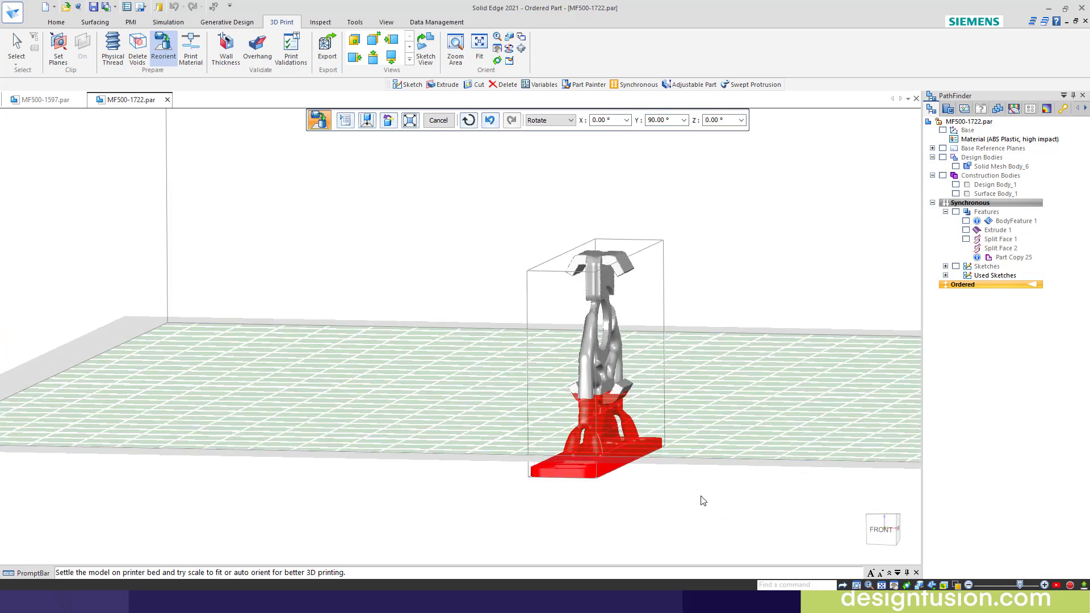
left_click(367, 122)
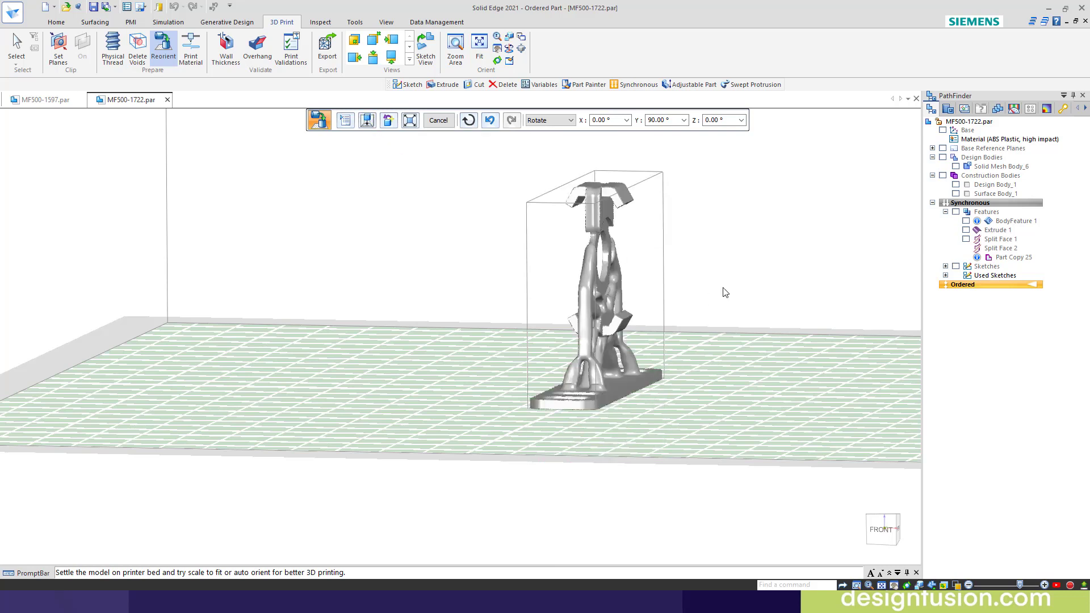
Step: Calculate the overhangs of the upright part with a maximum angle of 60°
scroll(729, 256, "up", 2)
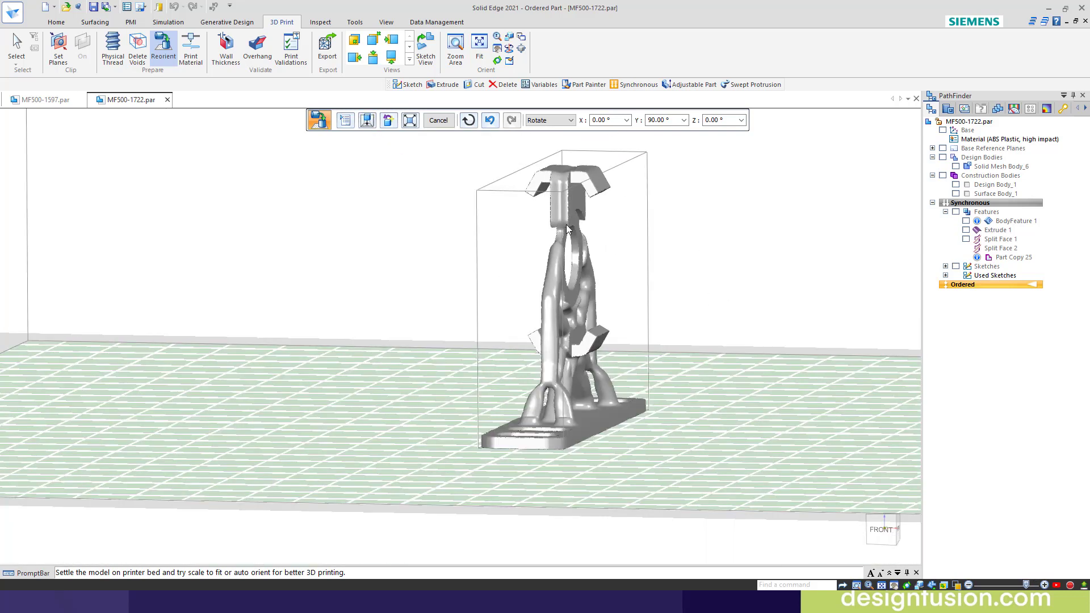
left_click(257, 50)
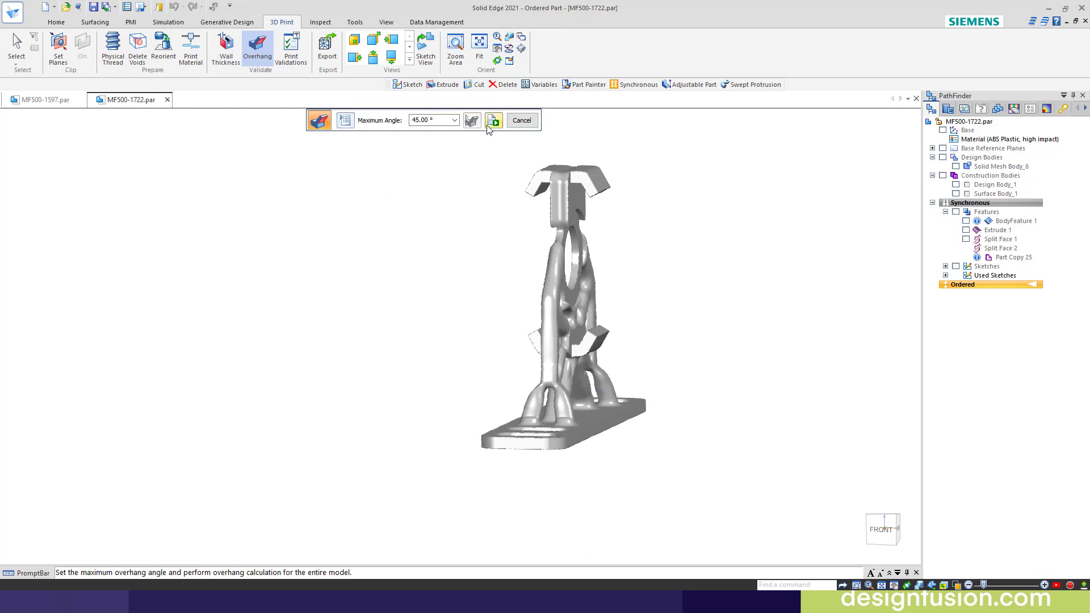
left_click(455, 121)
left_click(434, 145)
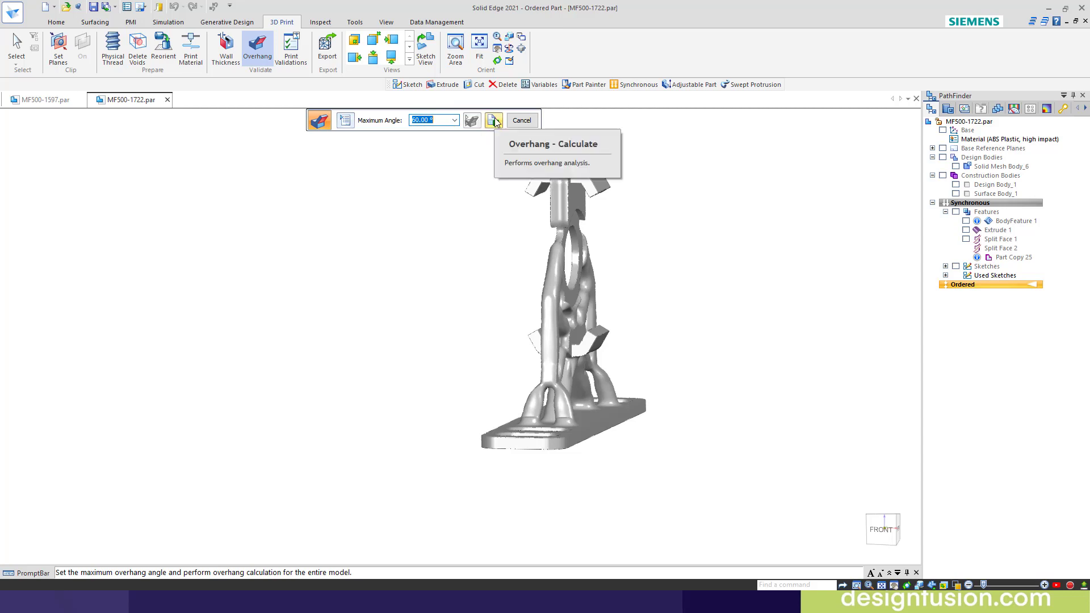
left_click(494, 121)
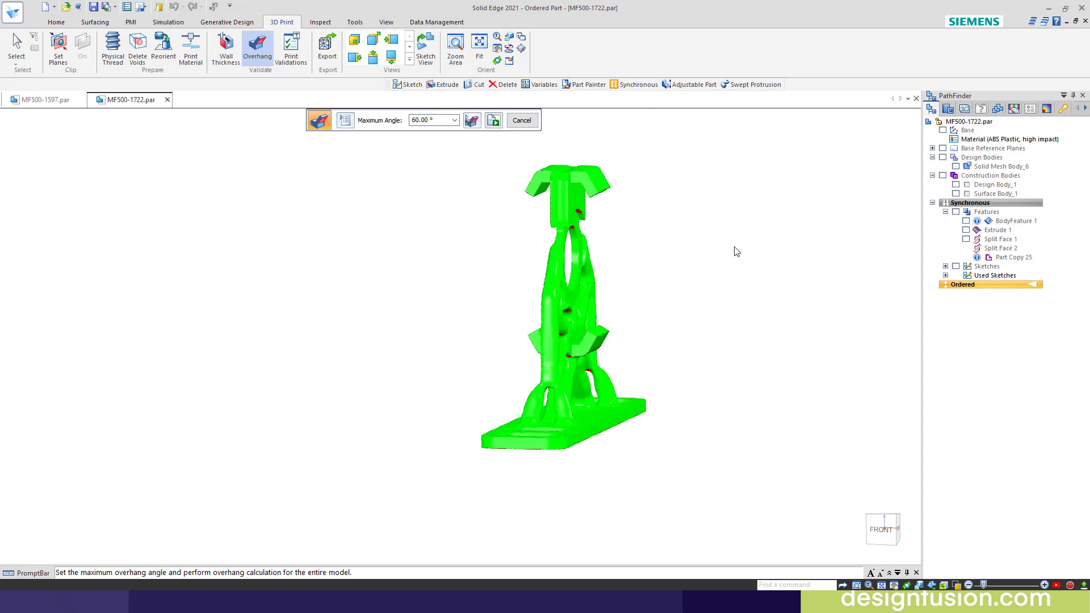
Step: Show only the overhanging areas of the upright part from an angled view and close the overhang analysis
middle_click_drag(718, 268, 653, 236)
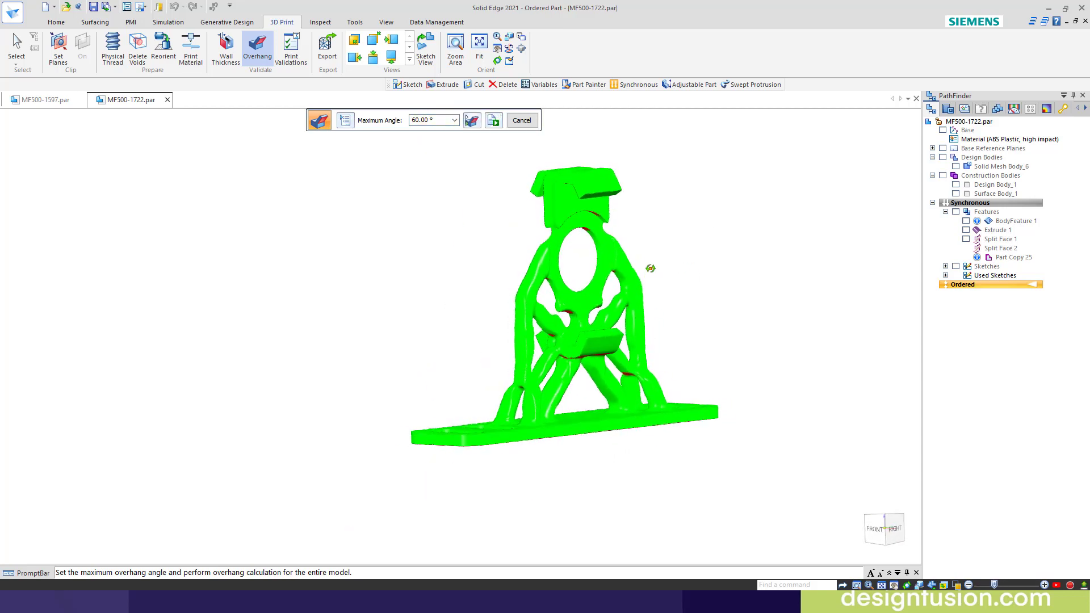
left_click(472, 121)
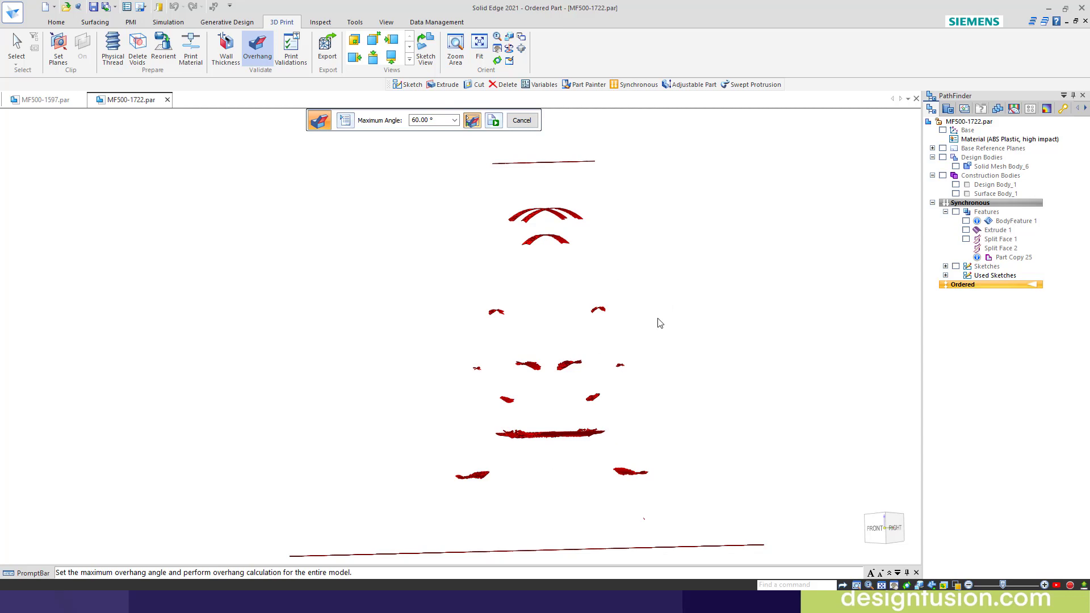
scroll(676, 324, "down", 2)
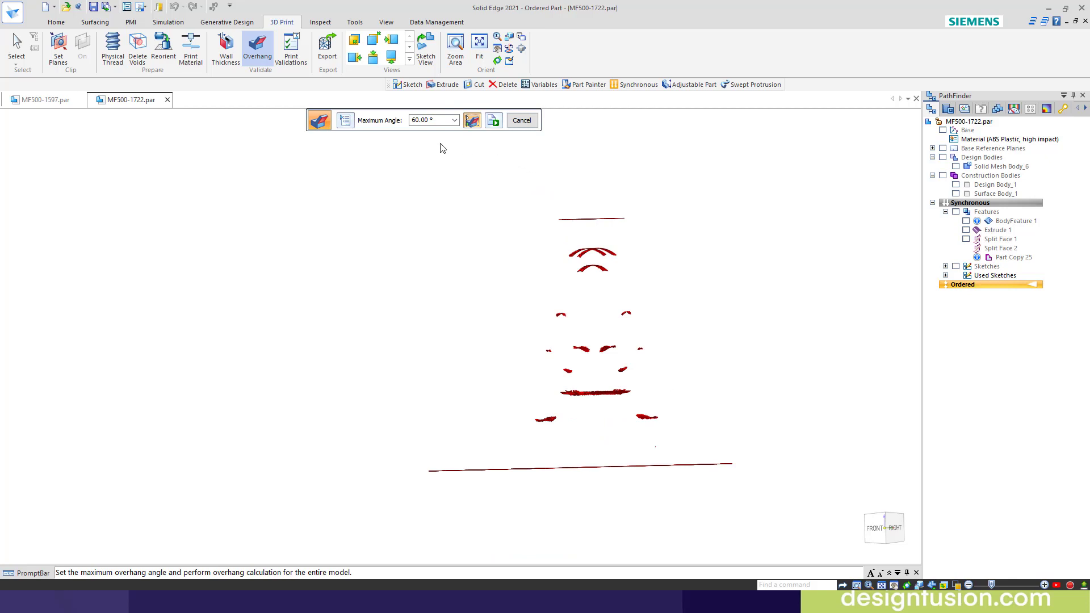
left_click(522, 121)
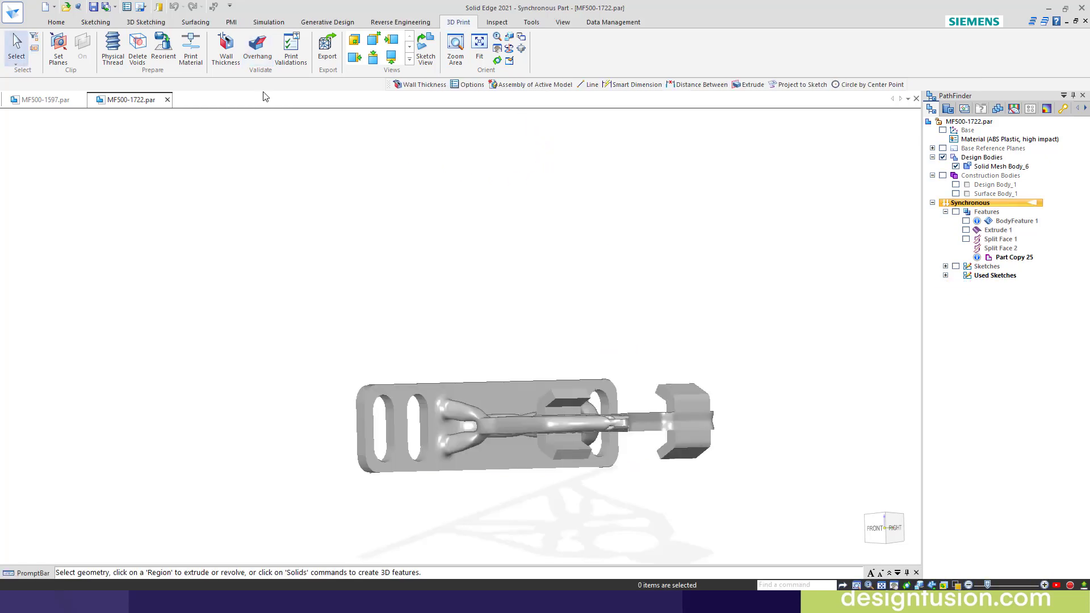
Step: Calculate the wall thickness of the entire bracket with a minimum thickness of 2.00 mm in an isometric view
left_click(226, 50)
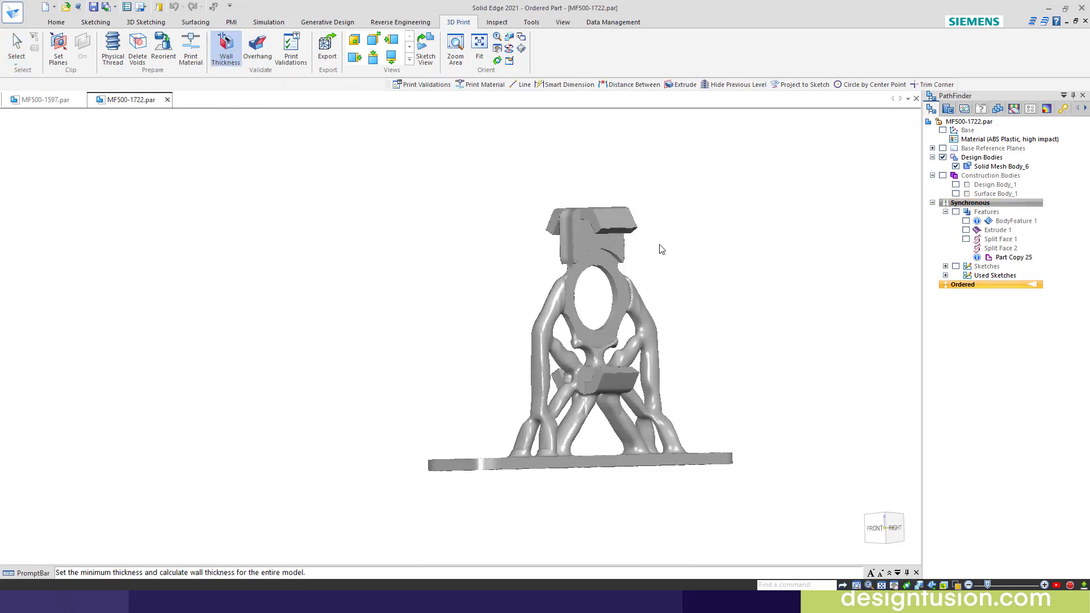
key("ctrl+i")
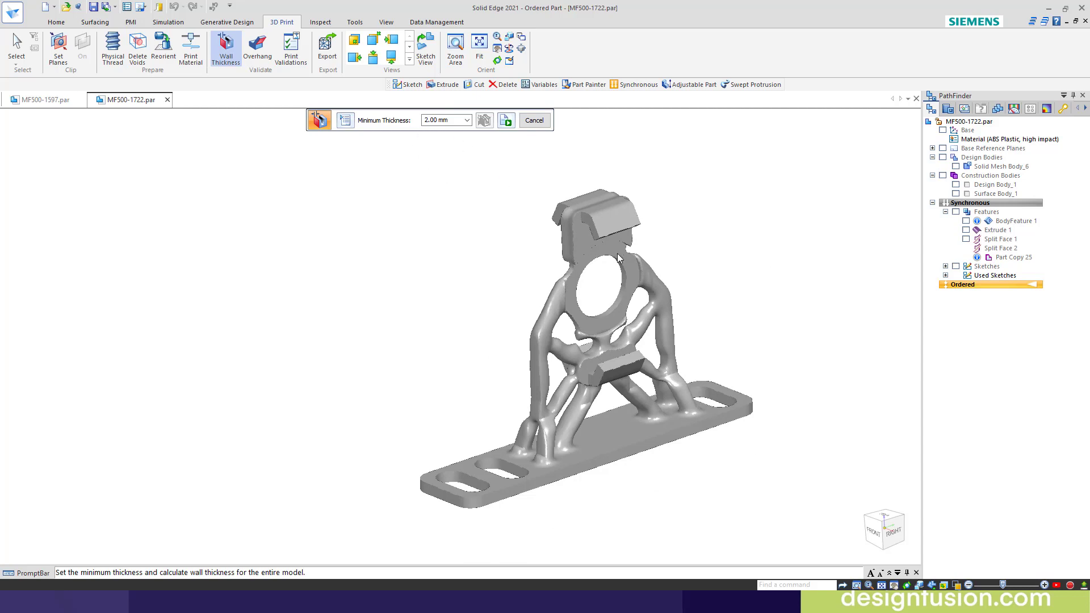
left_click(446, 121)
scroll(698, 202, "up", 2)
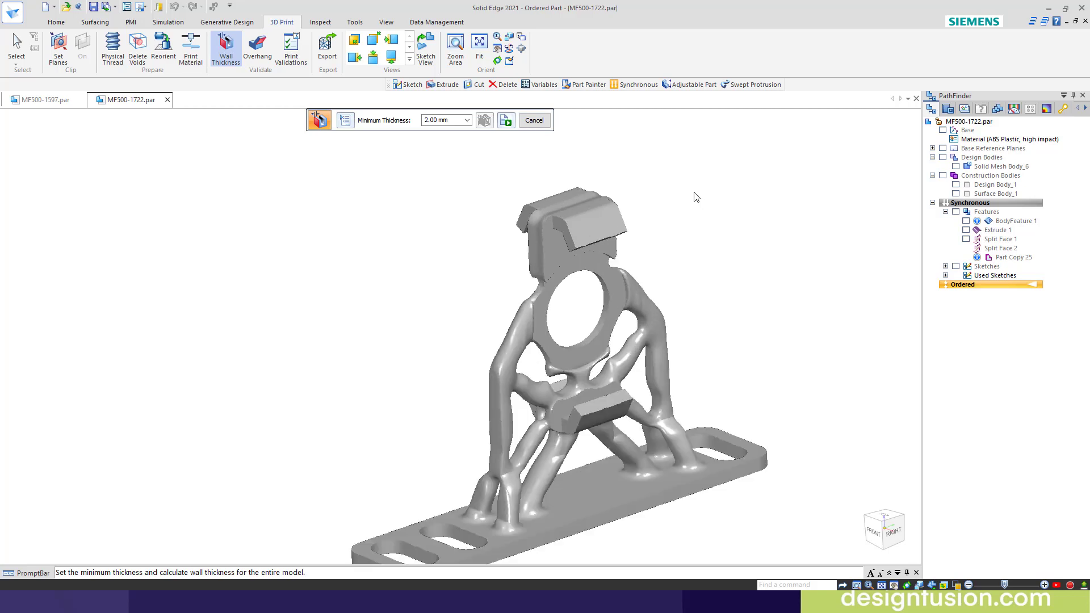
scroll(698, 197, "down", 1)
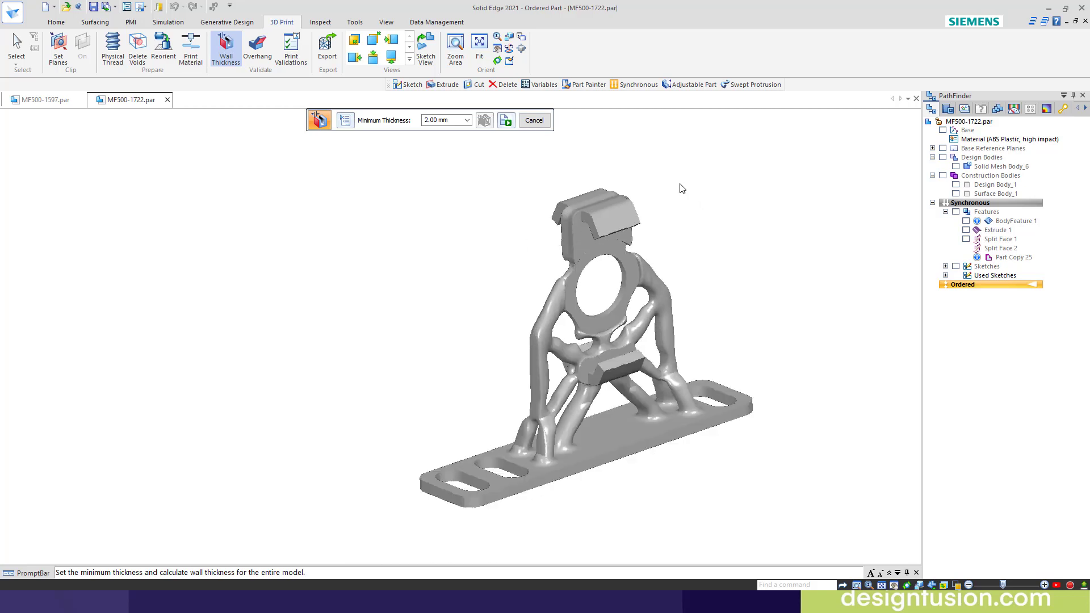
left_click(505, 120)
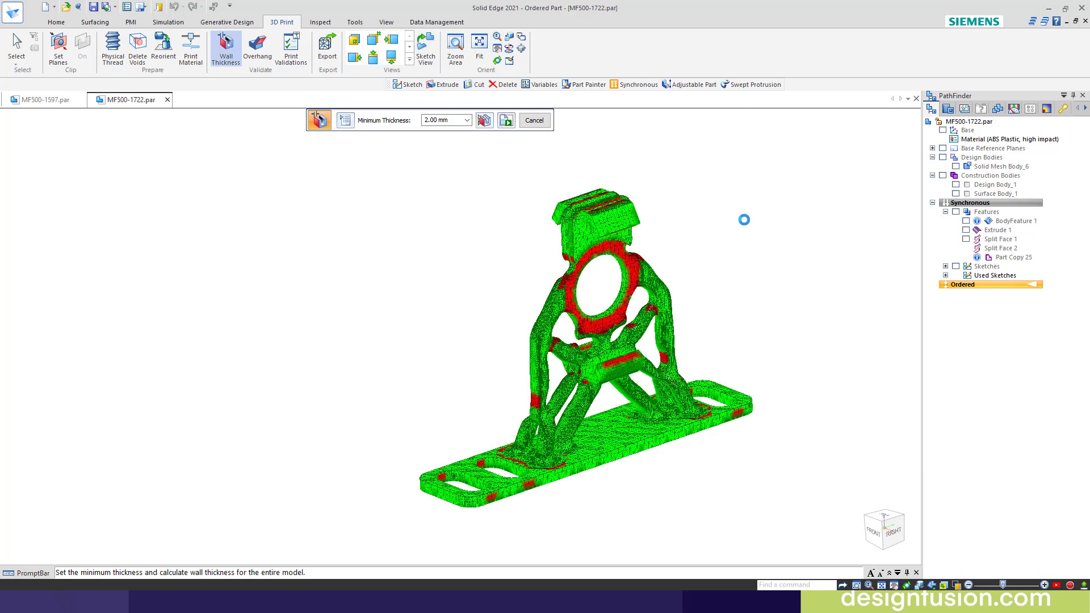
Step: Inspect the thin-wall areas on the base plate, struts and ring up close, and close the wall thickness analysis
scroll(611, 414, "up", 3)
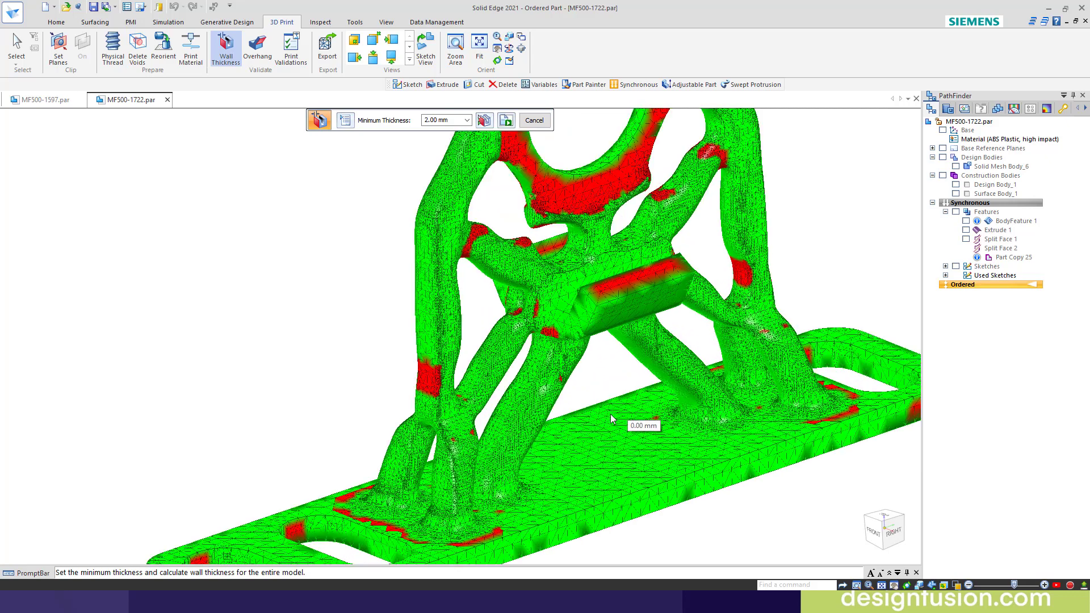
scroll(595, 316, "down", 1)
mouse_move(608, 233)
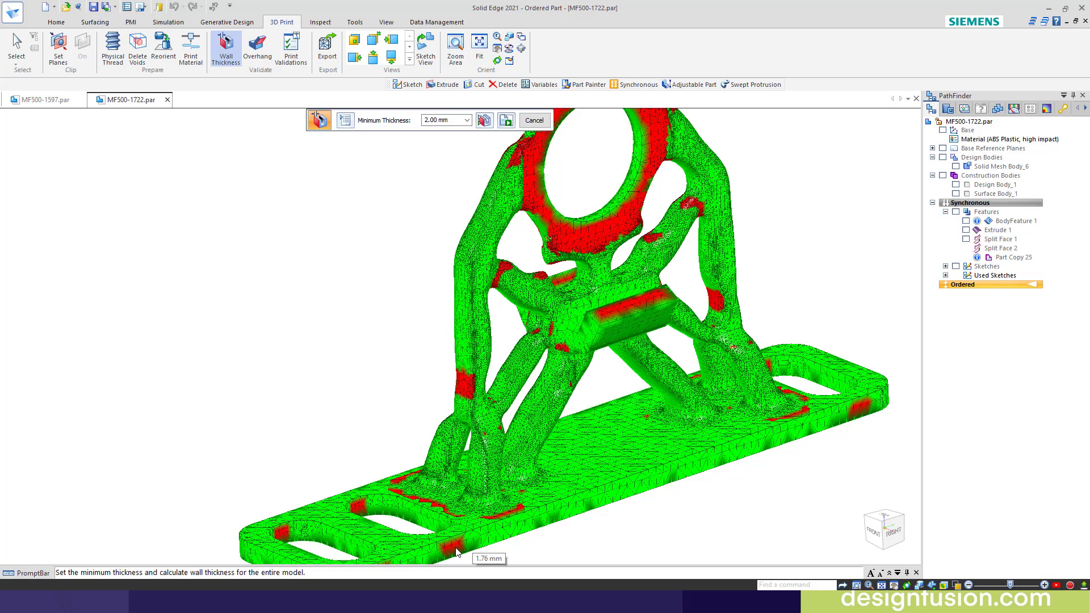
scroll(647, 537, "down", 3)
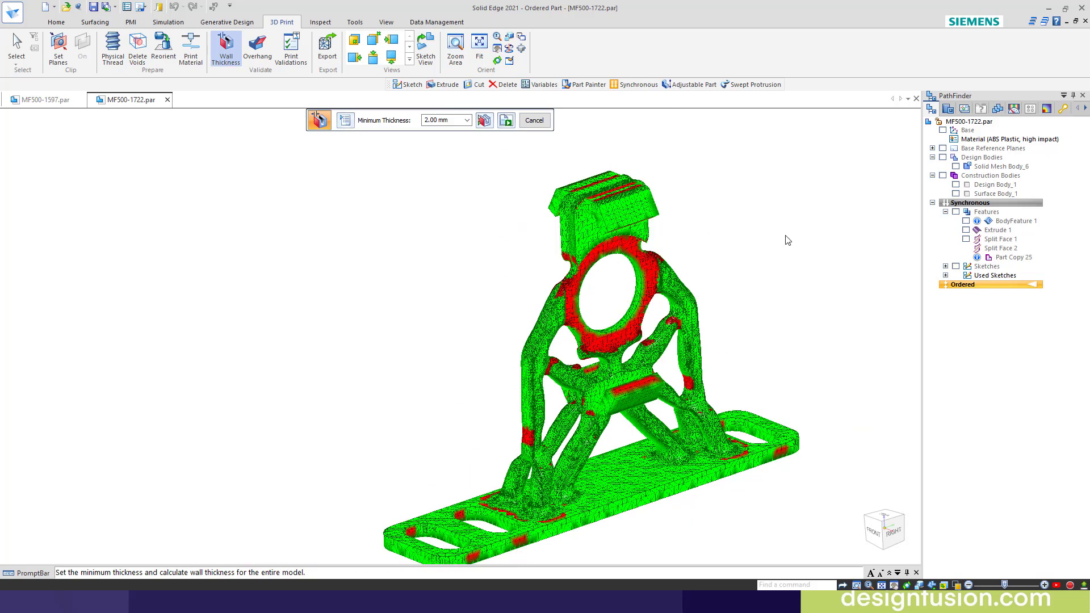
middle_click_drag(766, 316, 672, 288)
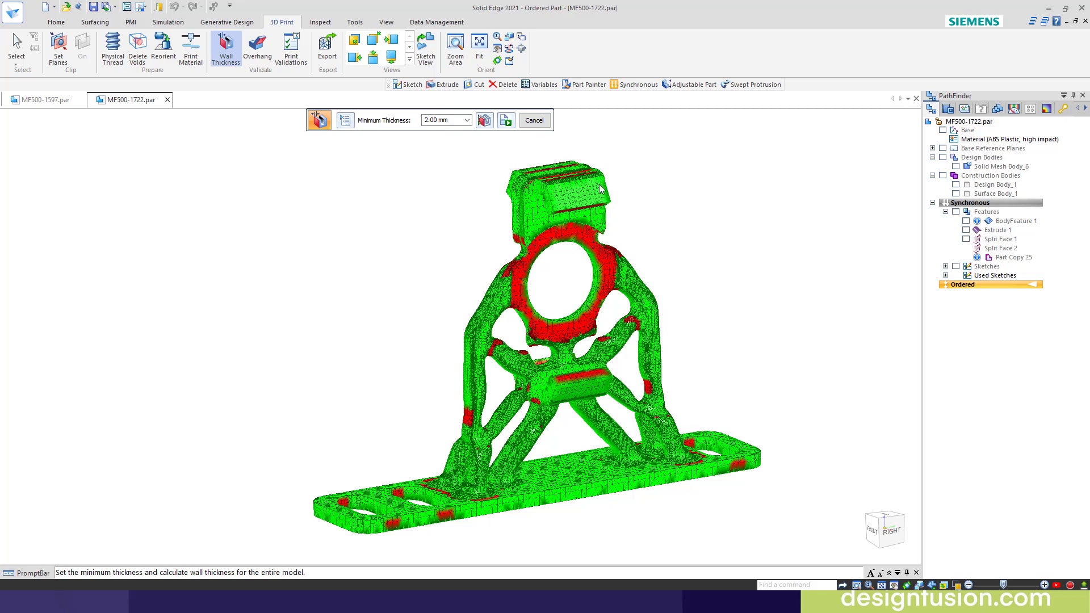
left_click(534, 121)
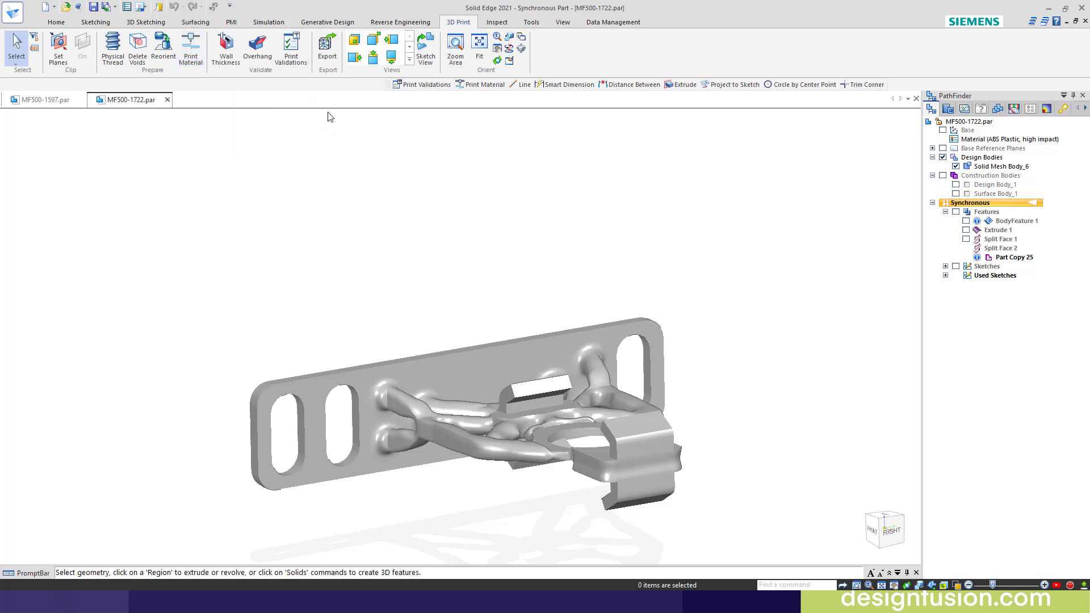
Step: Read the Print Validations dialog box help on the degenerate, intersection and non-manifold checks, and leave the validation without computing
left_click(291, 50)
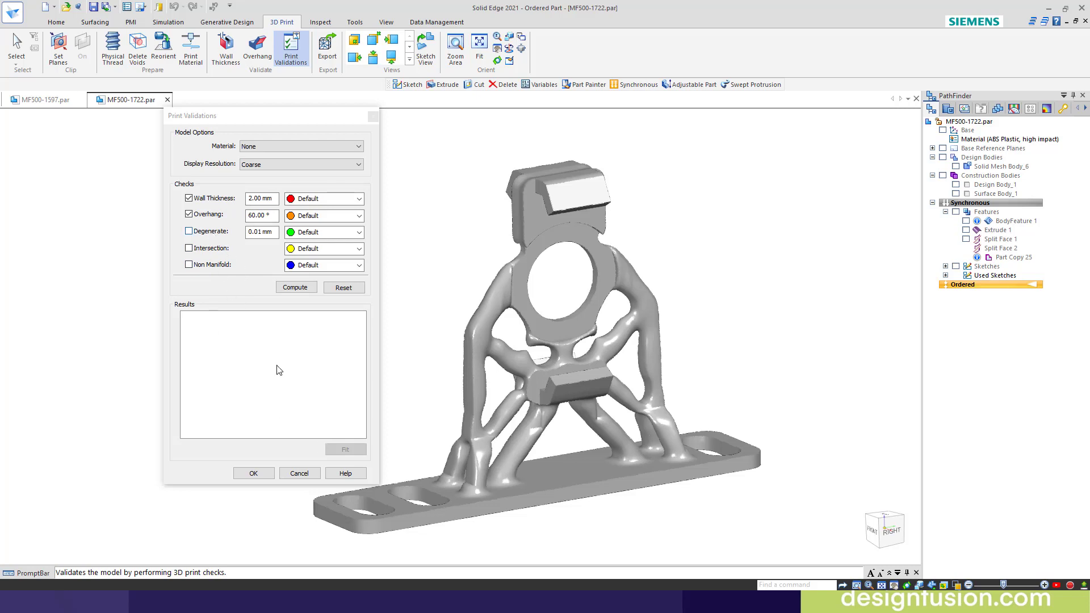
left_click(346, 474)
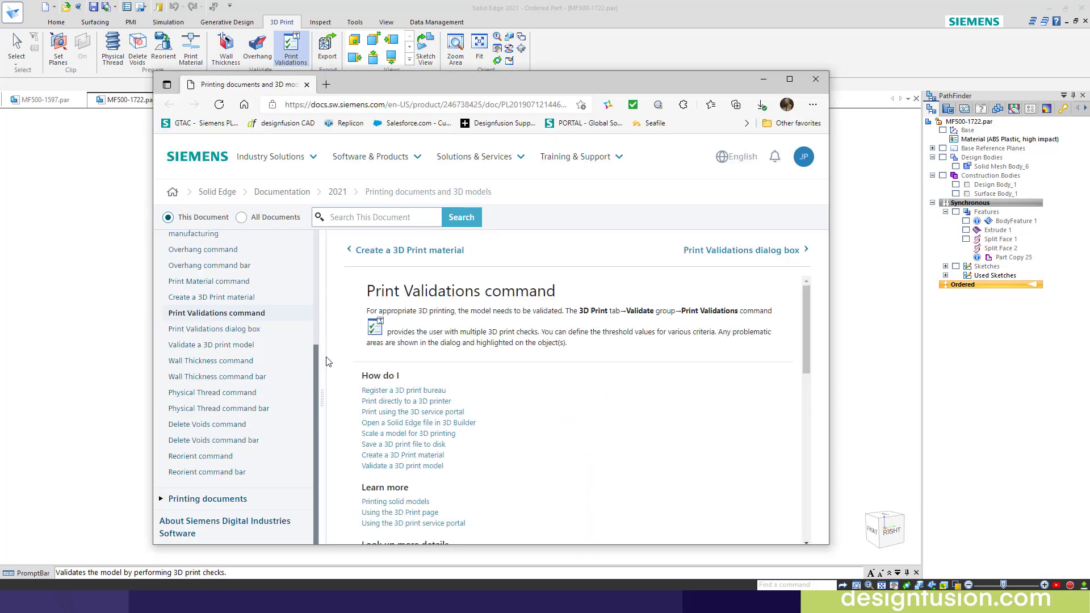
left_click(260, 329)
scroll(480, 377, "down", 5)
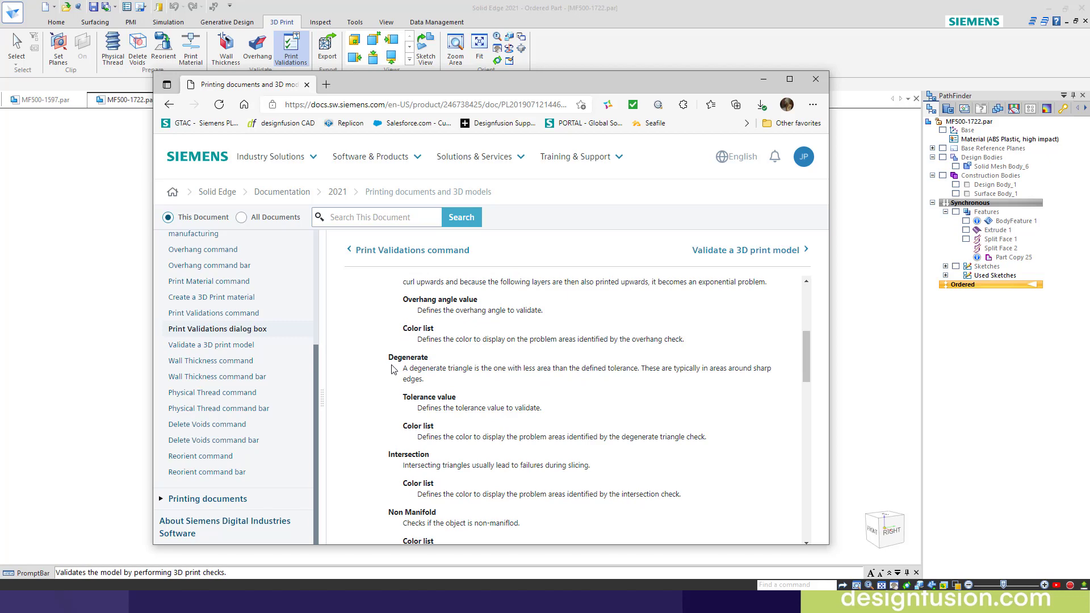
scroll(464, 369, "down", 2)
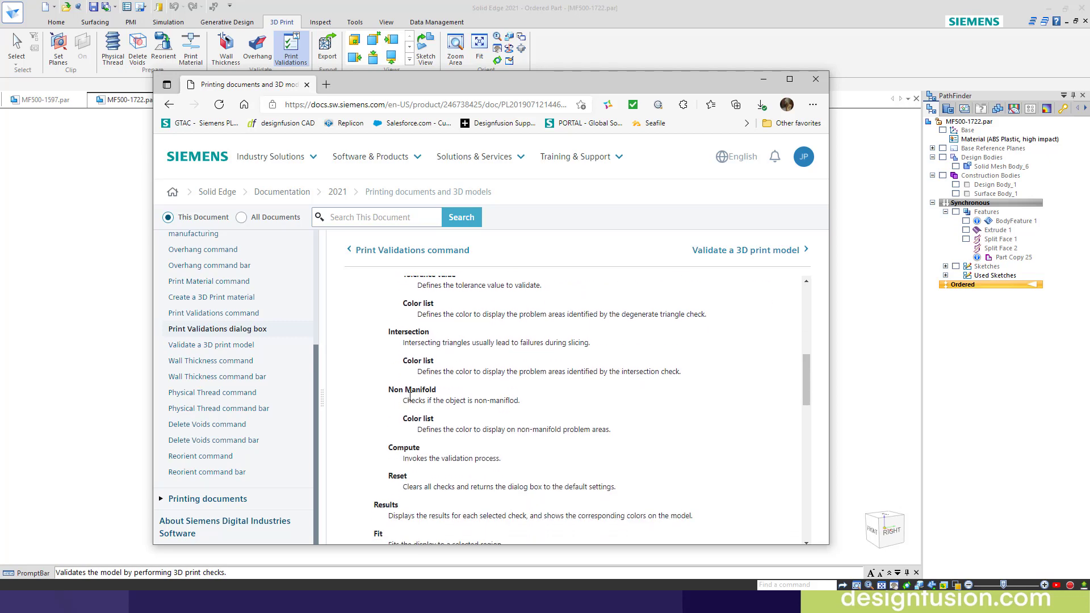
scroll(500, 418, "up", 3)
scroll(500, 418, "up", 3)
scroll(499, 398, "down", 4)
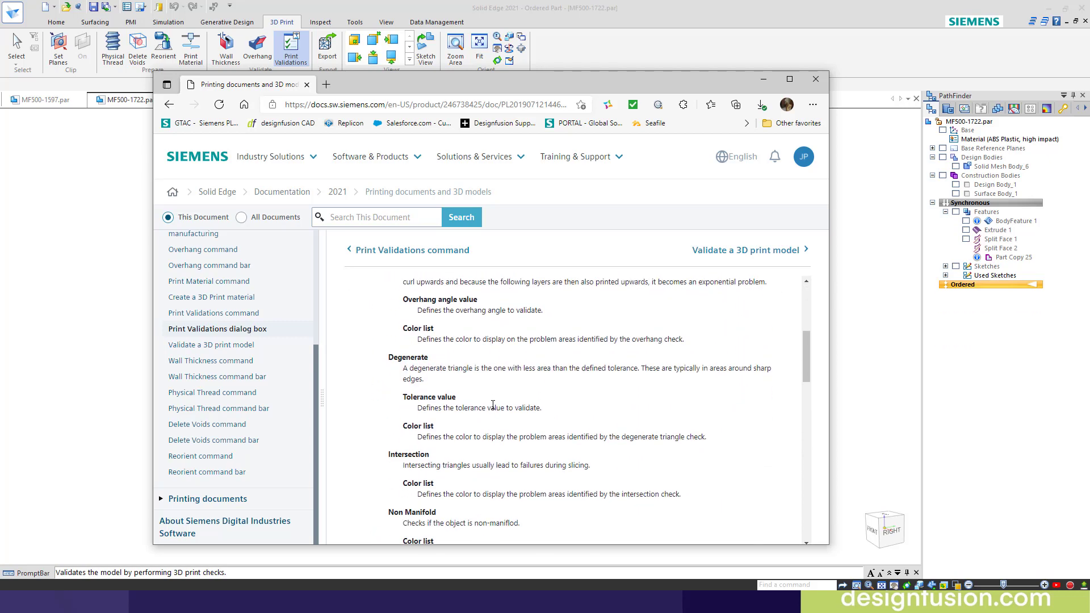
left_click(818, 81)
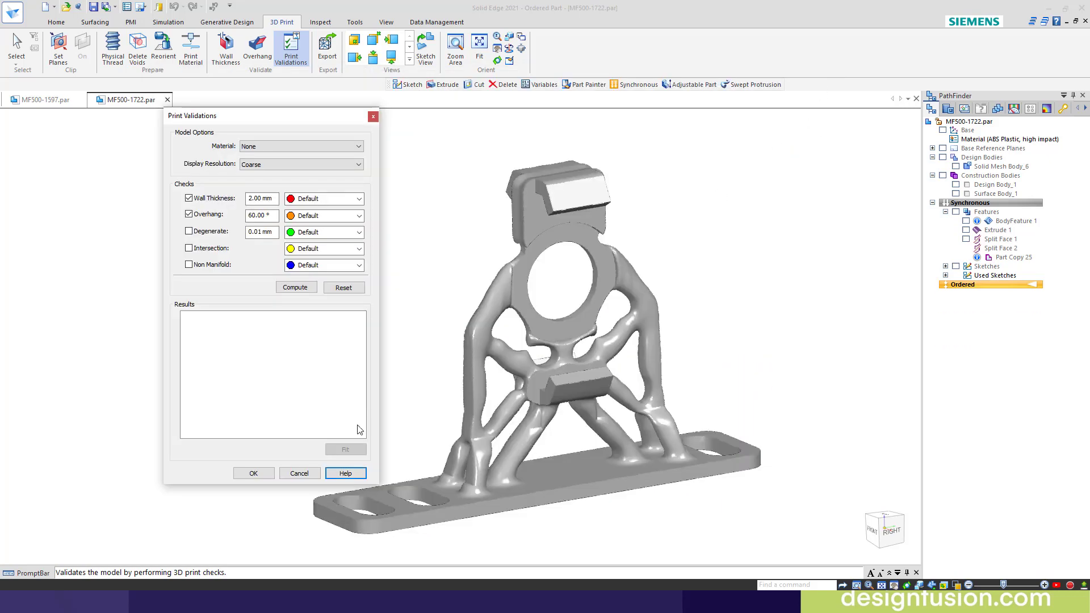
left_click(299, 473)
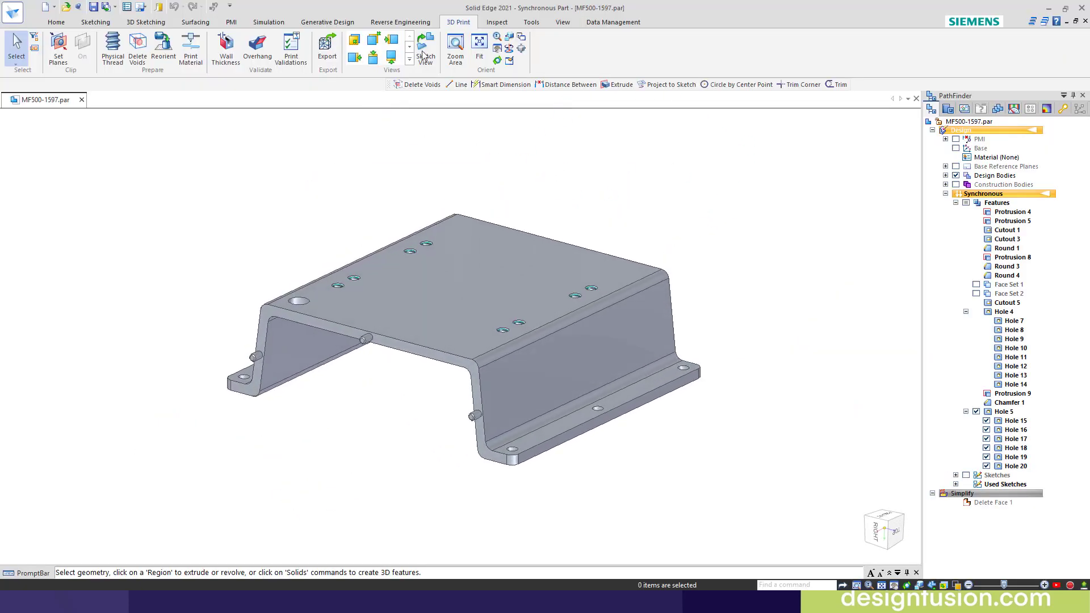
Step: Check the MF500-1597 bracket for internal voids and delete the void found inside its body
left_click(141, 50)
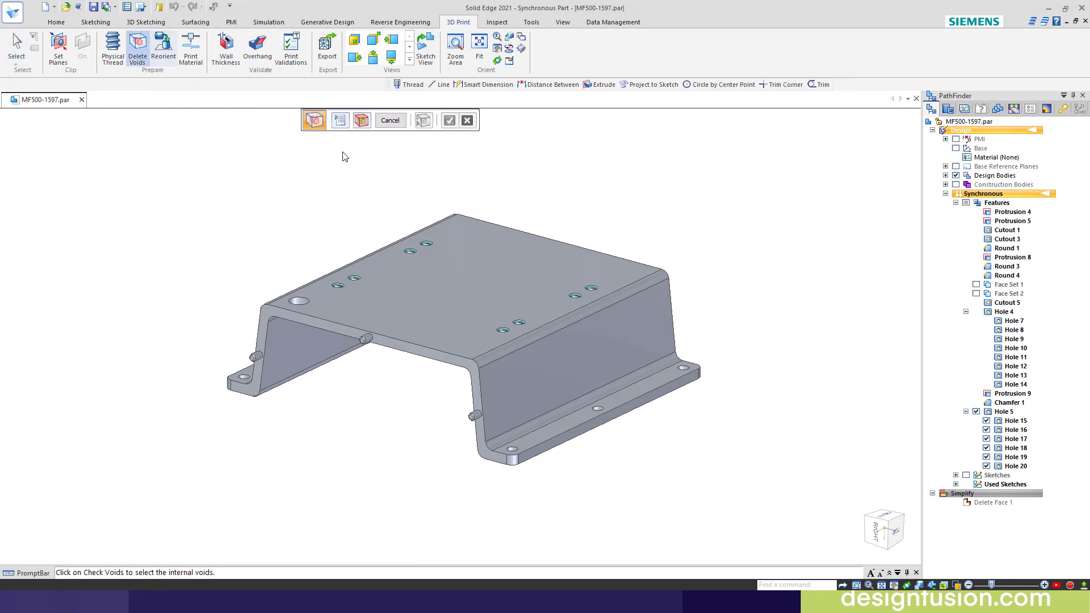
left_click(361, 121)
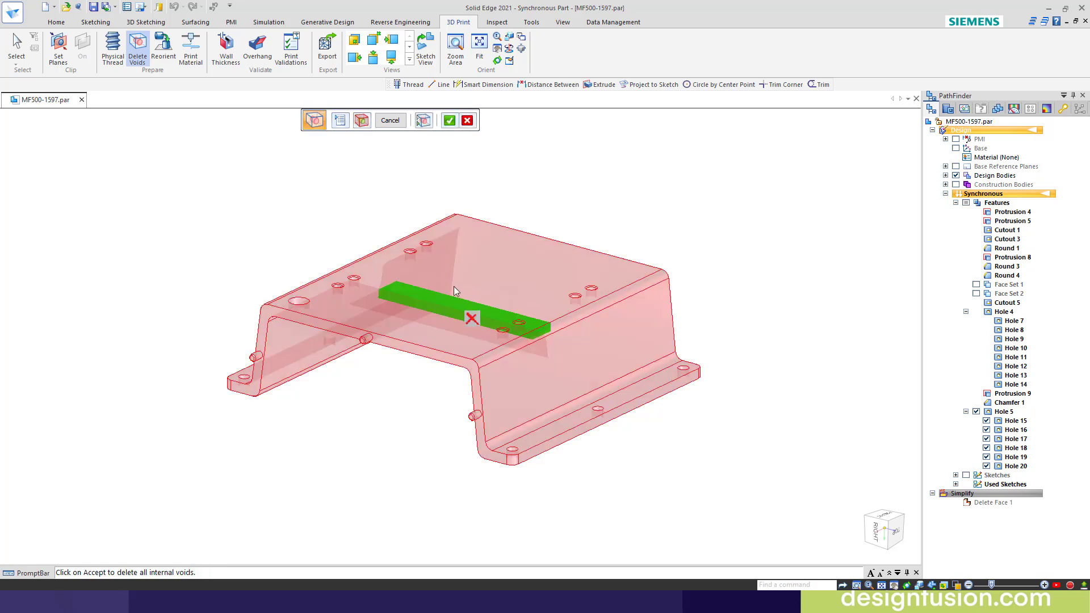
left_click(450, 121)
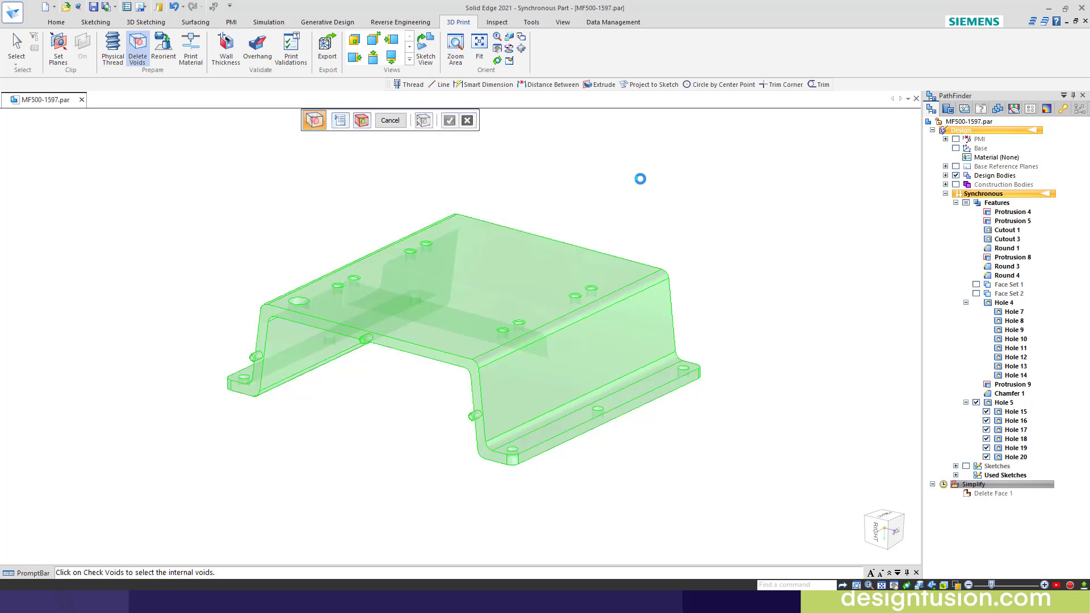
left_click(391, 121)
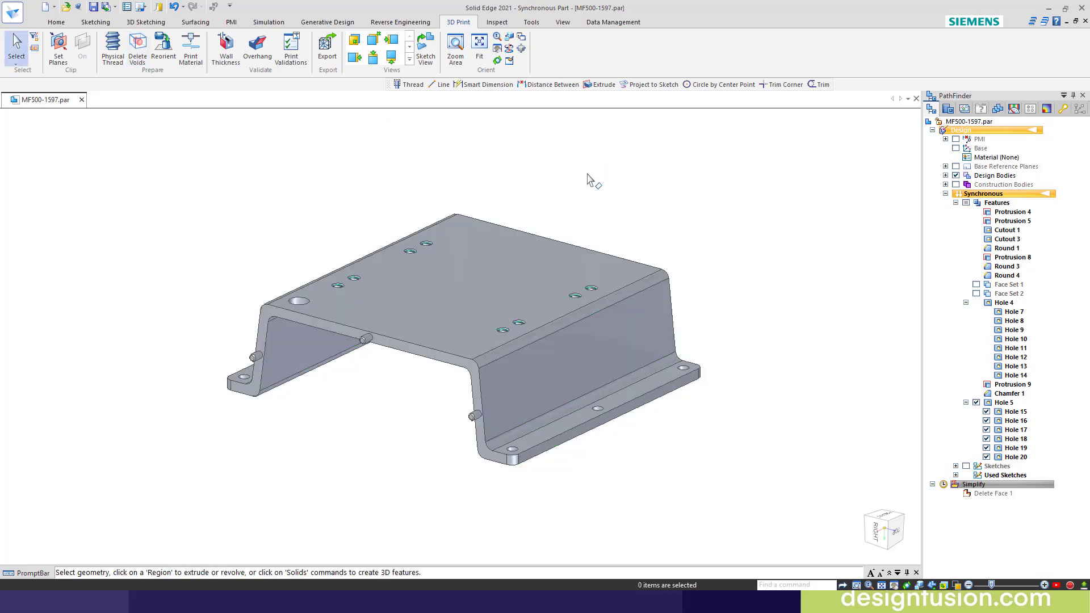
Step: Add M7 x 0.5 threads to the three small cylindrical pins on the bracket's front edge
left_click(56, 22)
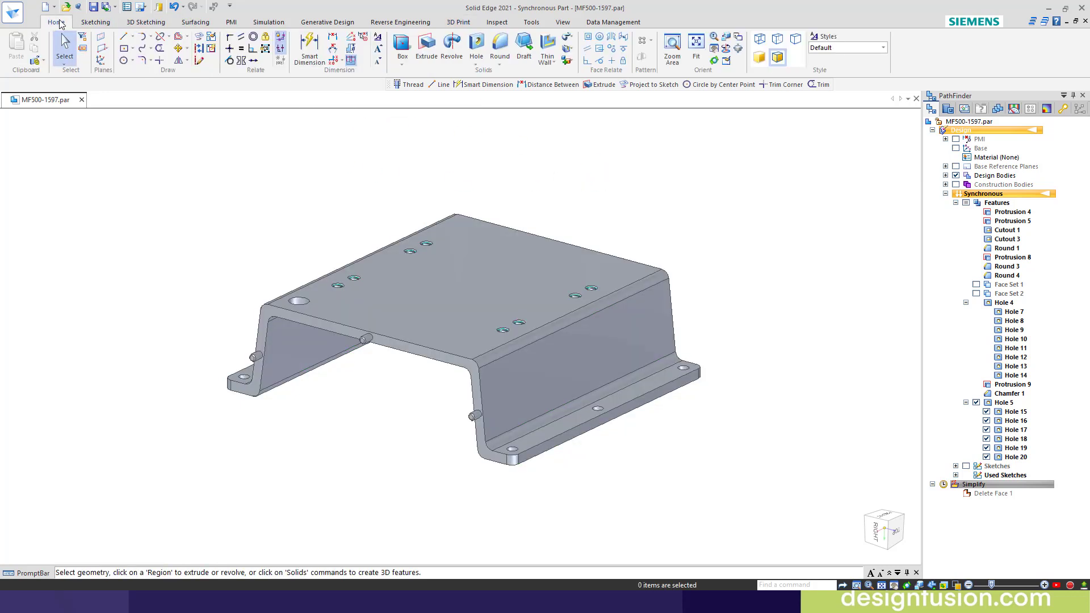
left_click(476, 64)
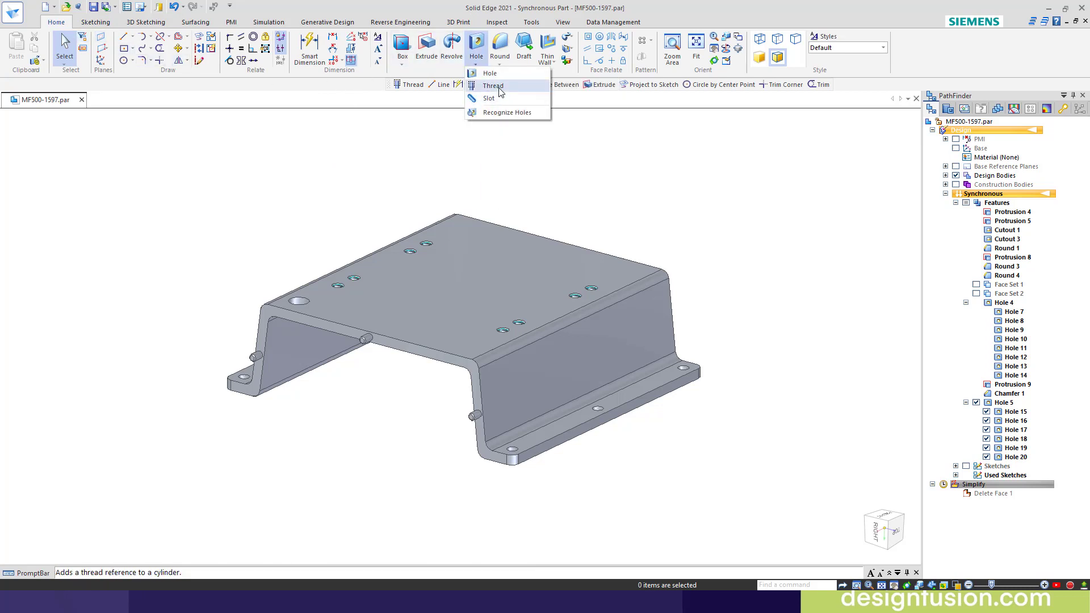
left_click(341, 244)
scroll(305, 402, "up", 4)
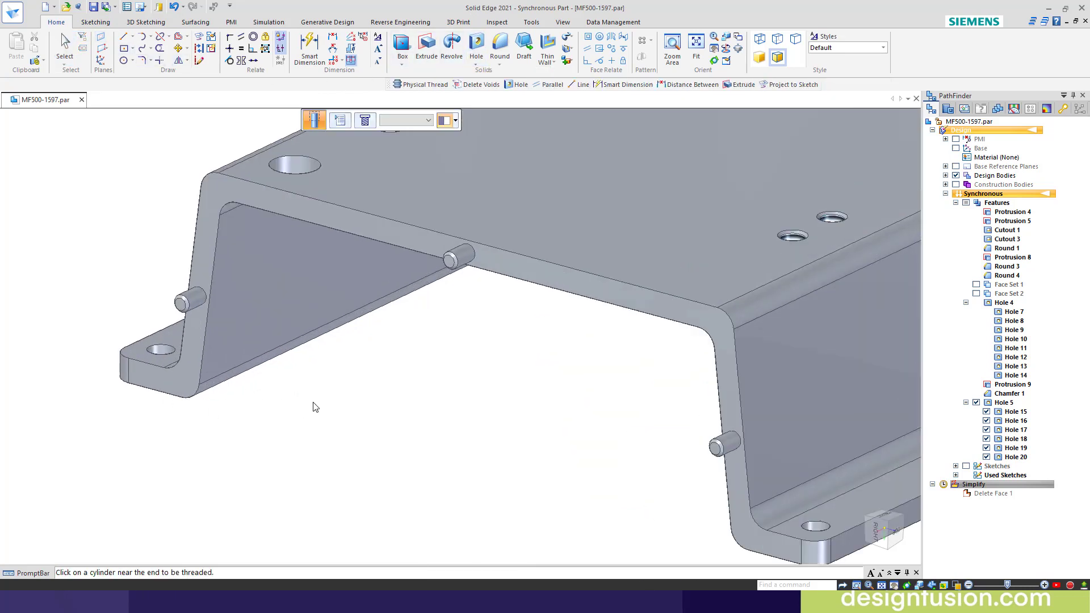
left_click(414, 120)
scroll(400, 233, "down", 9)
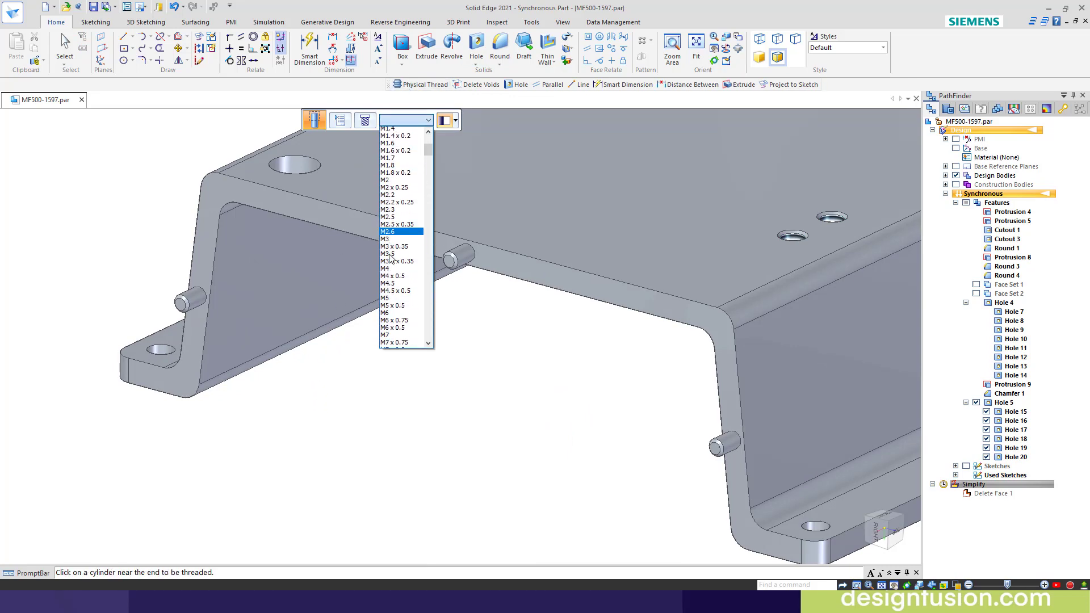
left_click(400, 256)
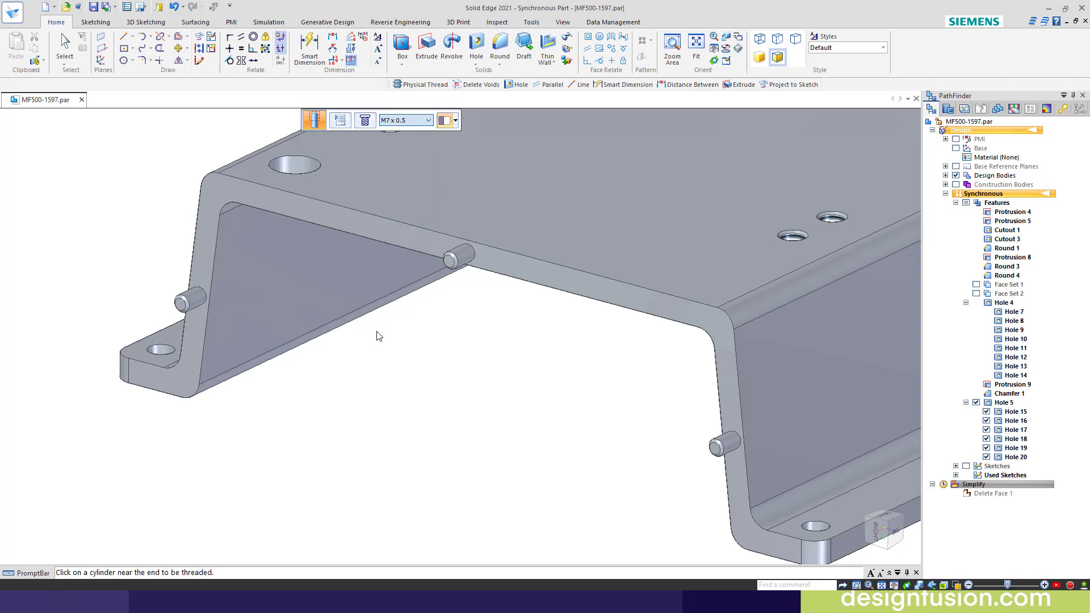
left_click(196, 301)
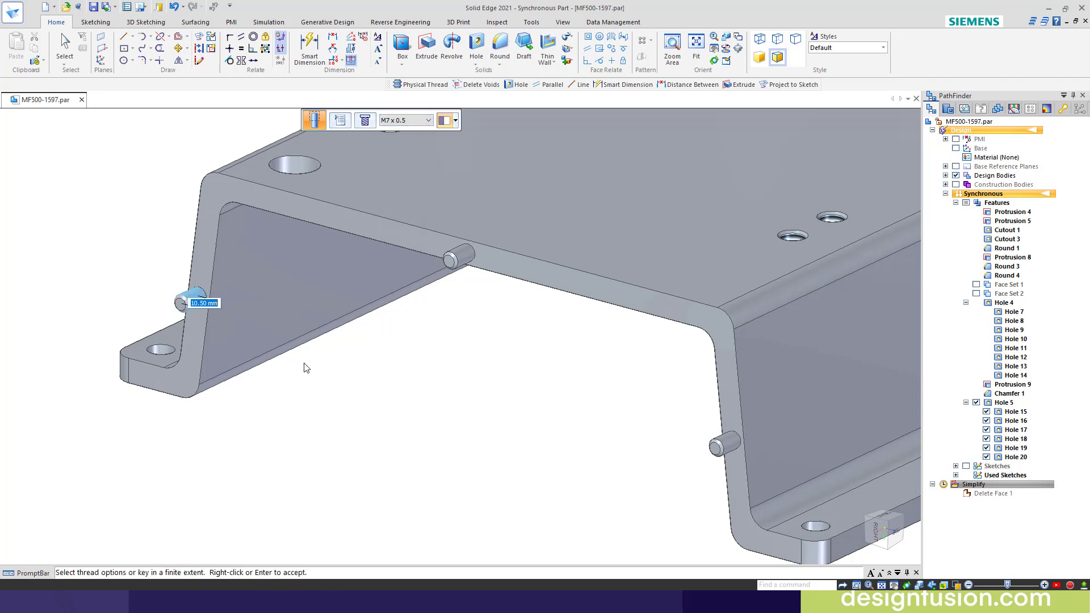
right_click(324, 352)
left_click(453, 262)
right_click(710, 467)
left_click(726, 443)
right_click(588, 391)
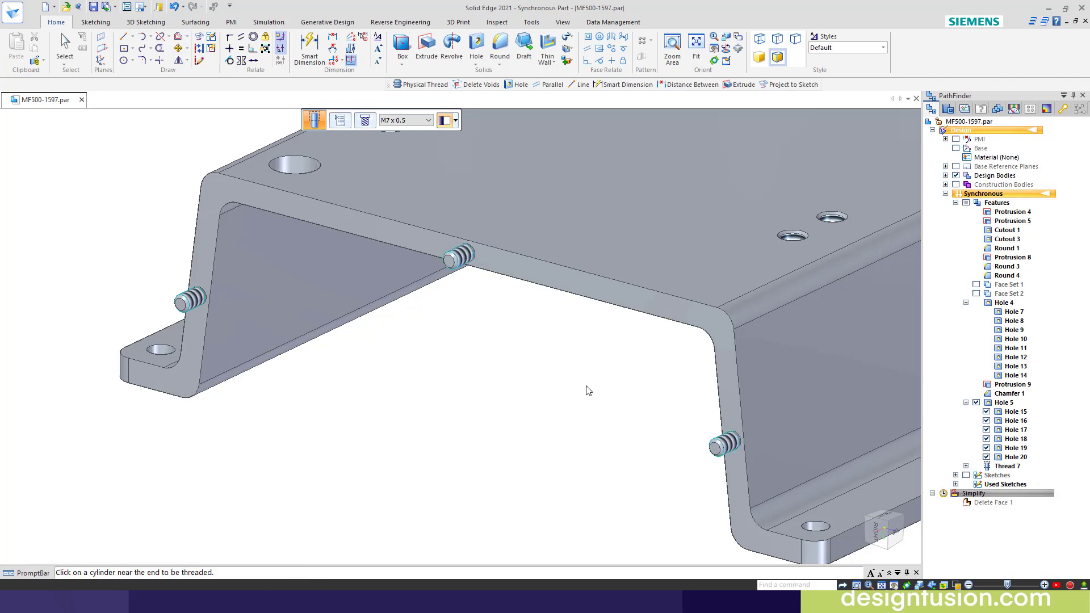
Step: Turn the M7 x 0.5 pin threads into physical threads for 3D printing
left_click(199, 304)
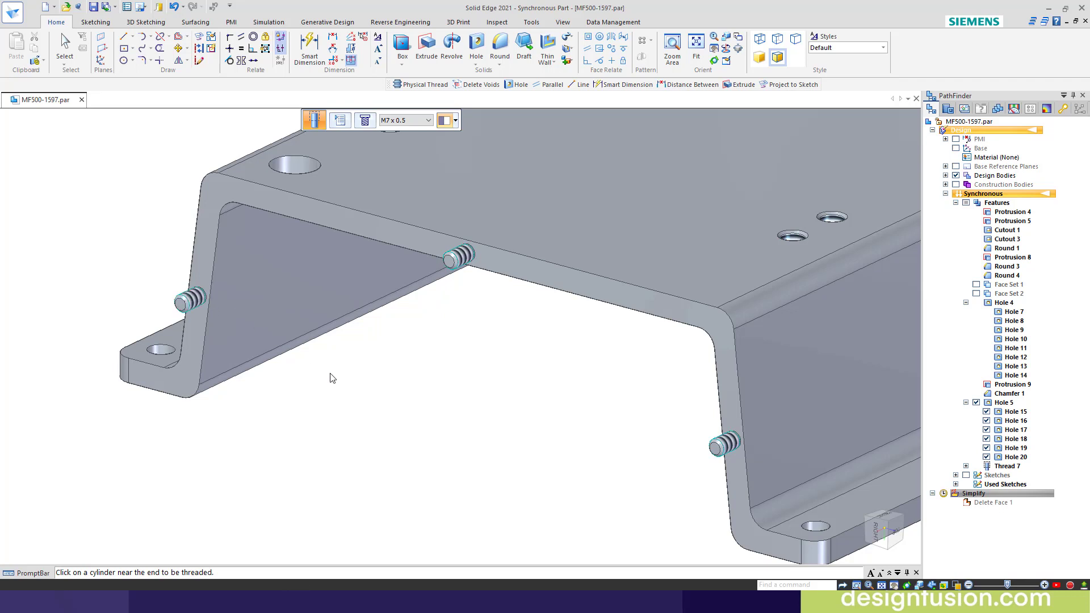
left_click(365, 121)
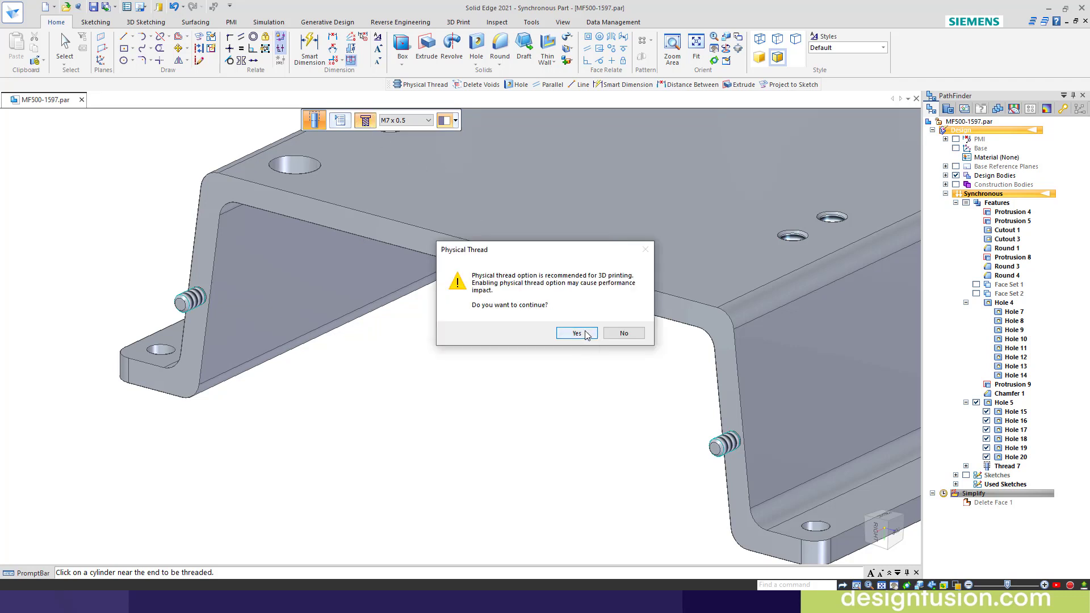
left_click(586, 335)
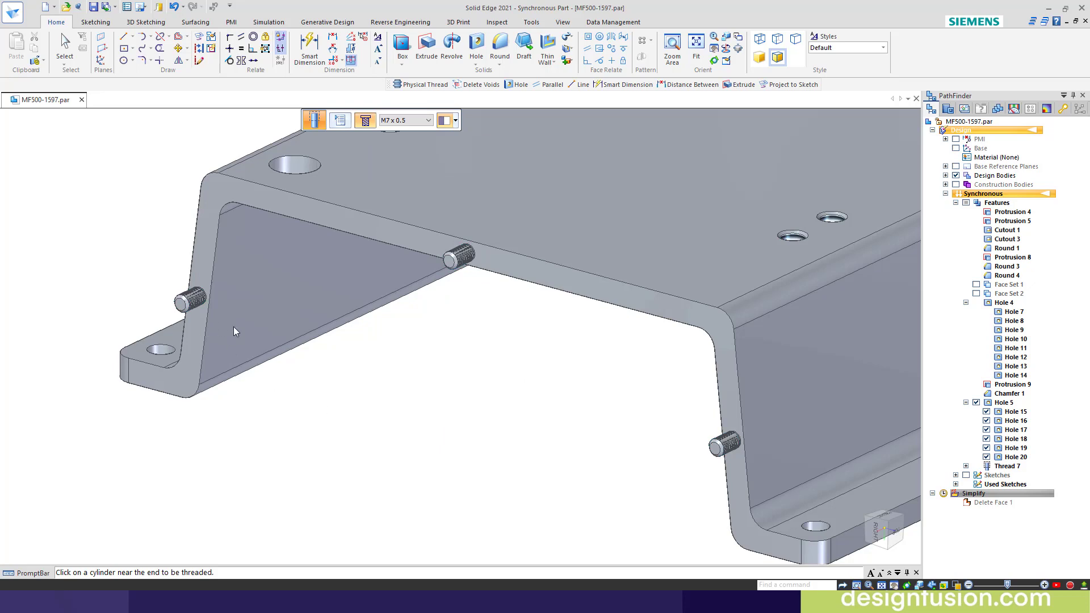
Step: Compare the pins' cosmetic and physical threads up close by switching the physical thread option off and on again
middle_click_drag(448, 386, 304, 241)
scroll(309, 246, "up", 6)
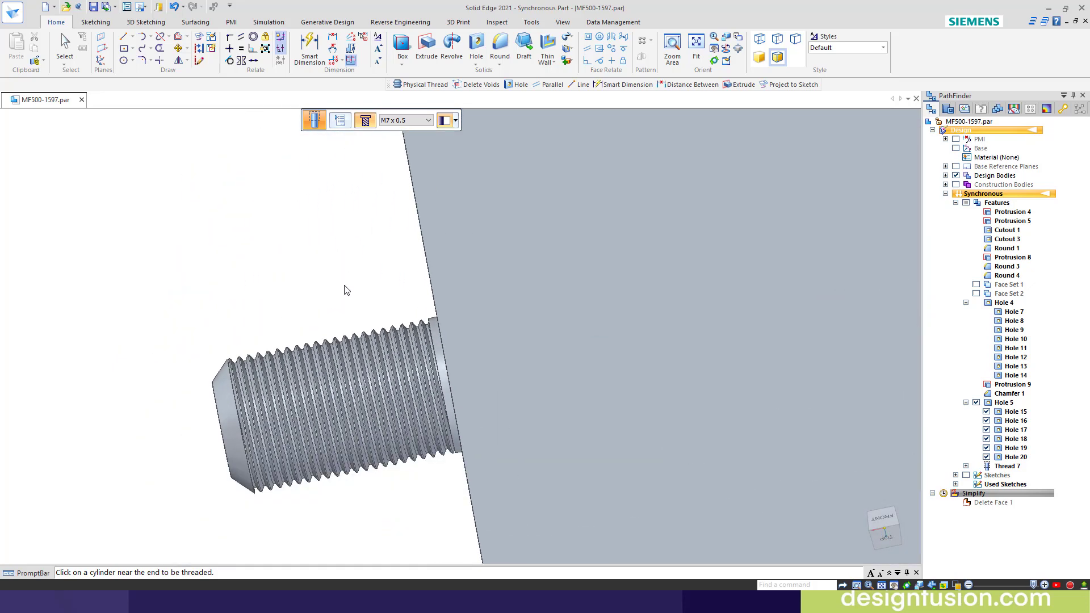
scroll(513, 401, "down", 3)
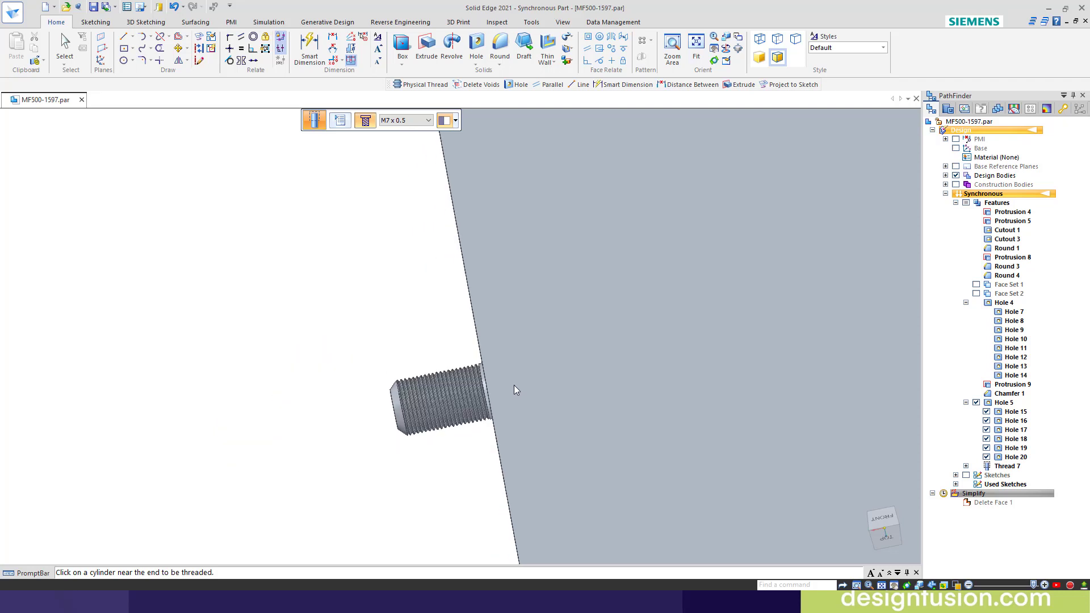
scroll(514, 383, "down", 3)
scroll(421, 268, "up", 3)
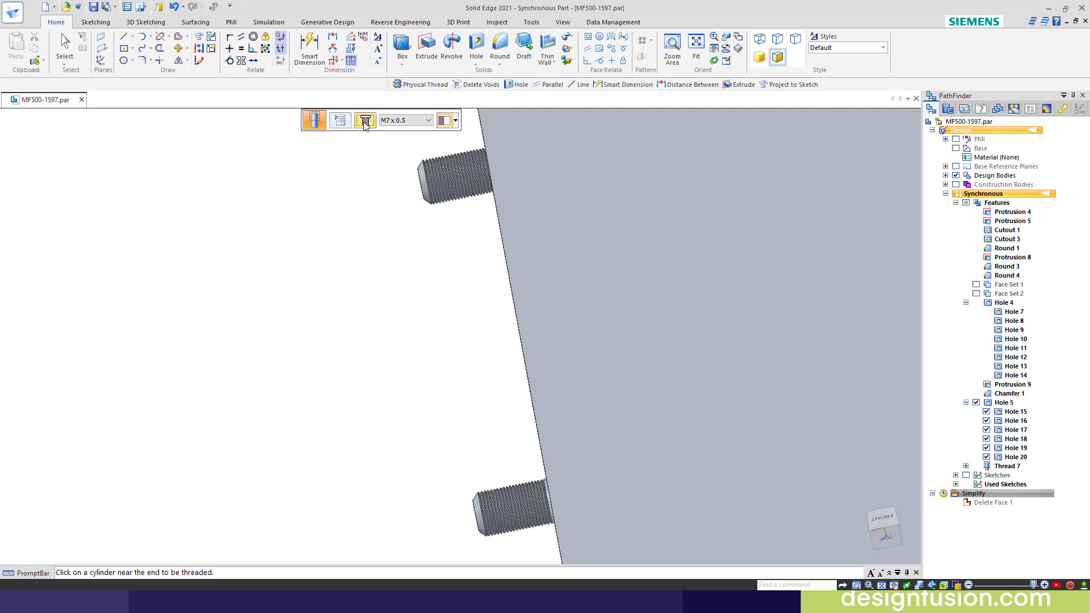
left_click(365, 121)
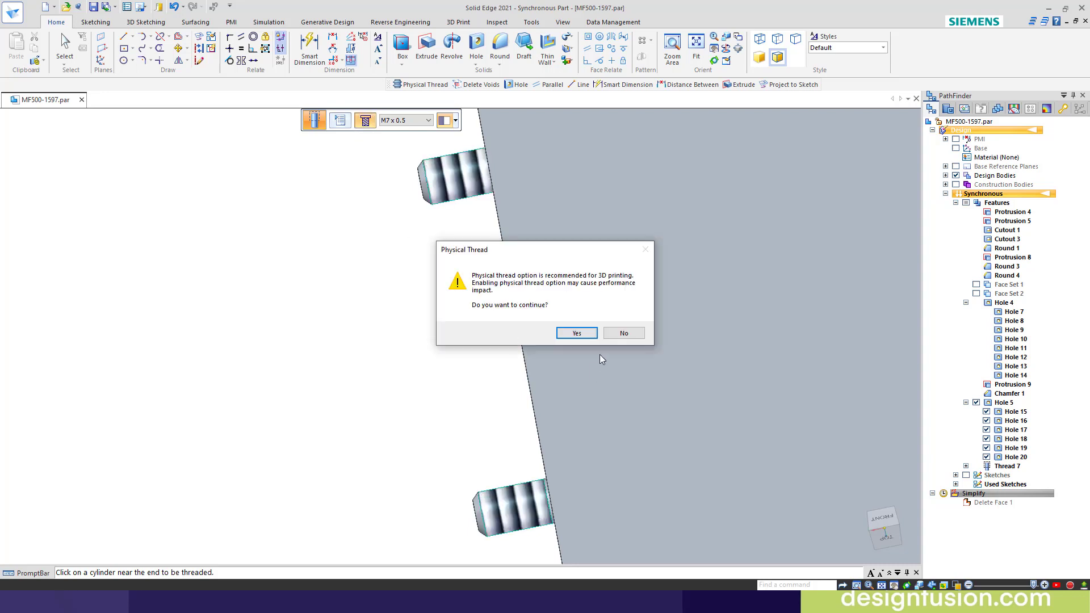
left_click(582, 334)
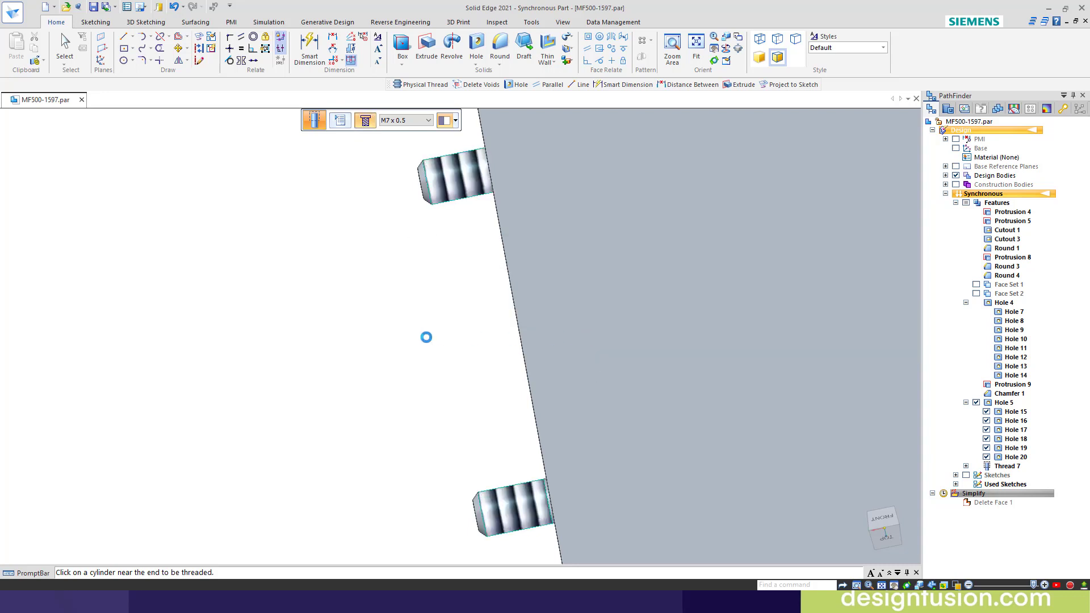
scroll(420, 338, "down", 5)
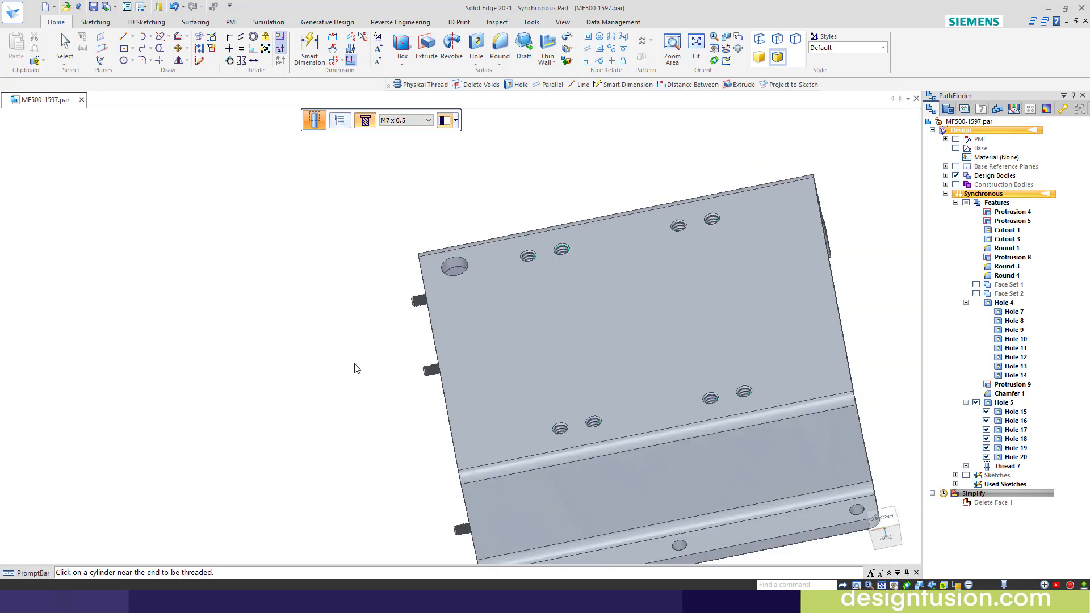
left_click(64, 46)
Step: Convert all cosmetic threads in the eight small holes on the bracket's top face into physical threads
left_click(459, 22)
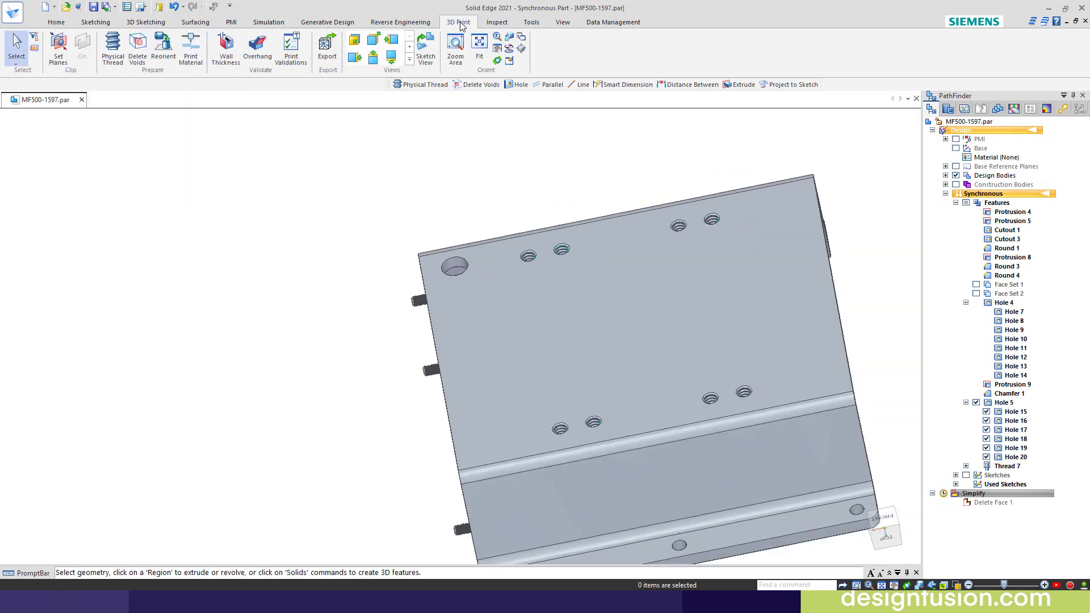
middle_click_drag(401, 183, 448, 169)
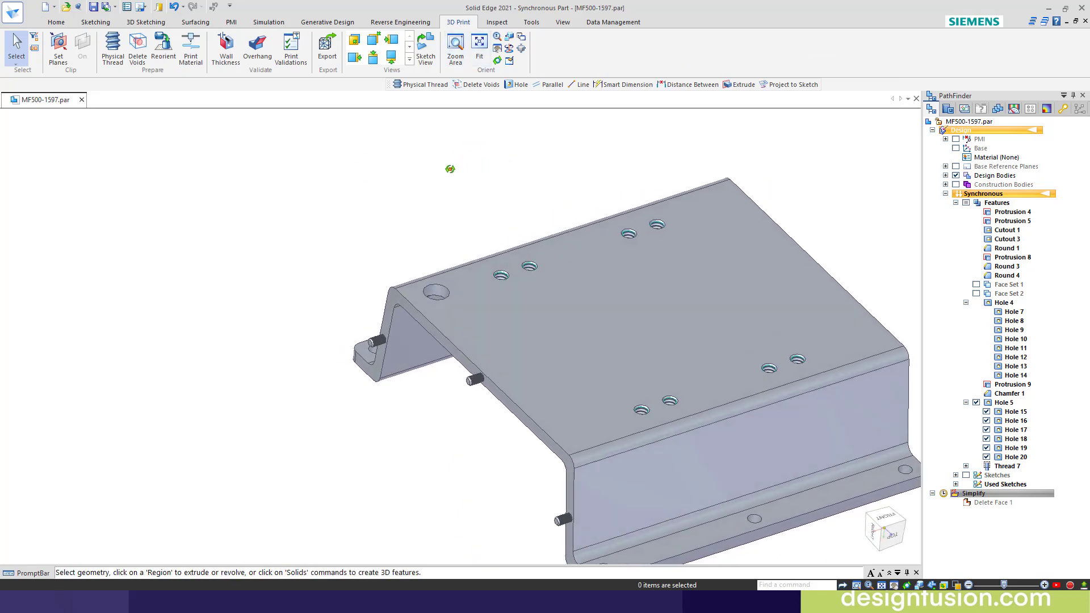
left_click(113, 50)
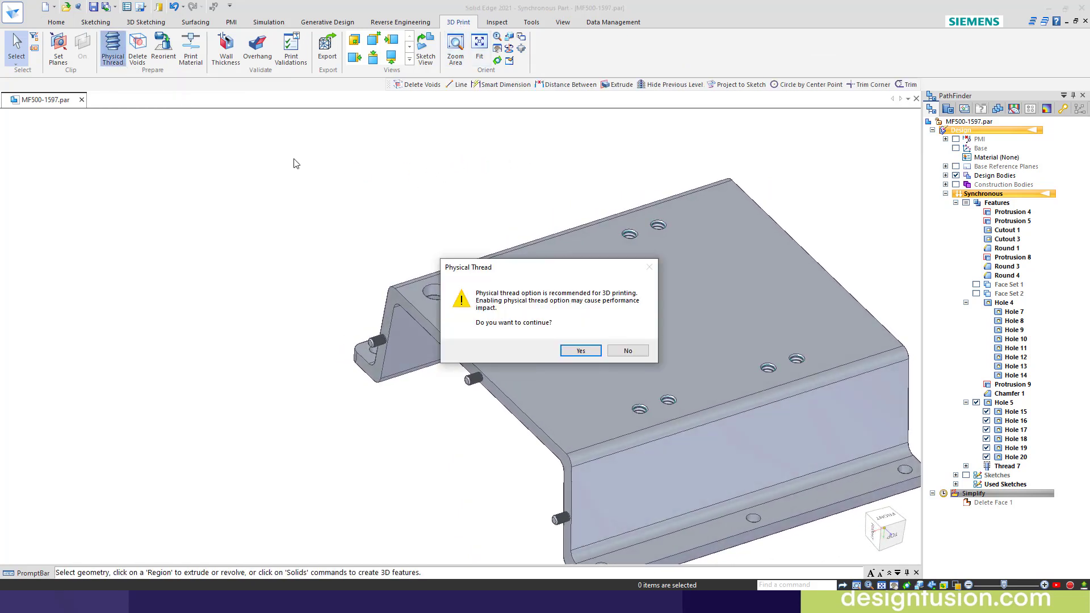
left_click(582, 351)
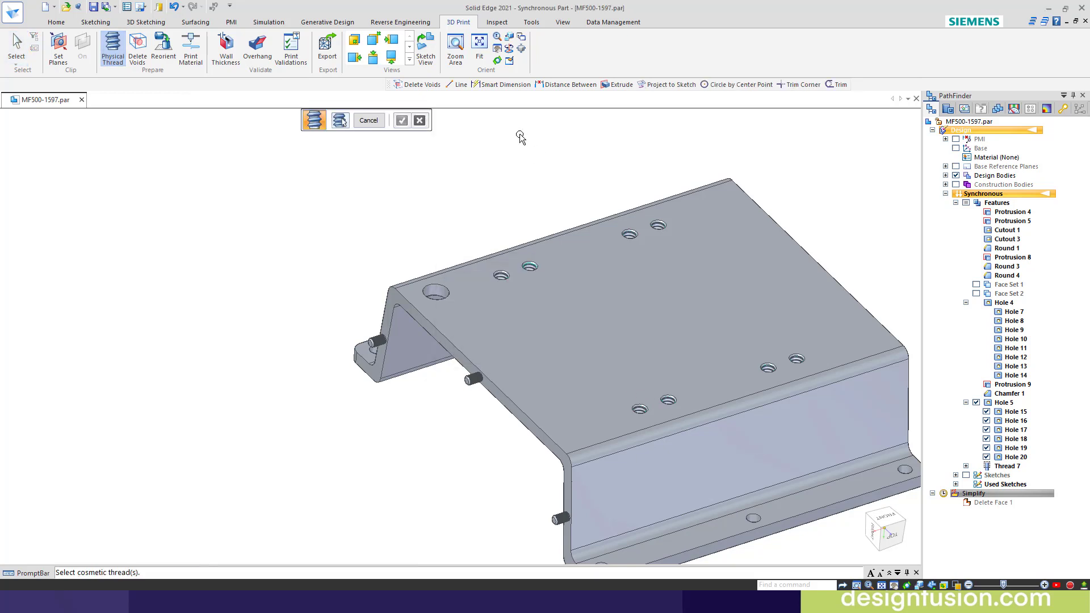
left_click(340, 120)
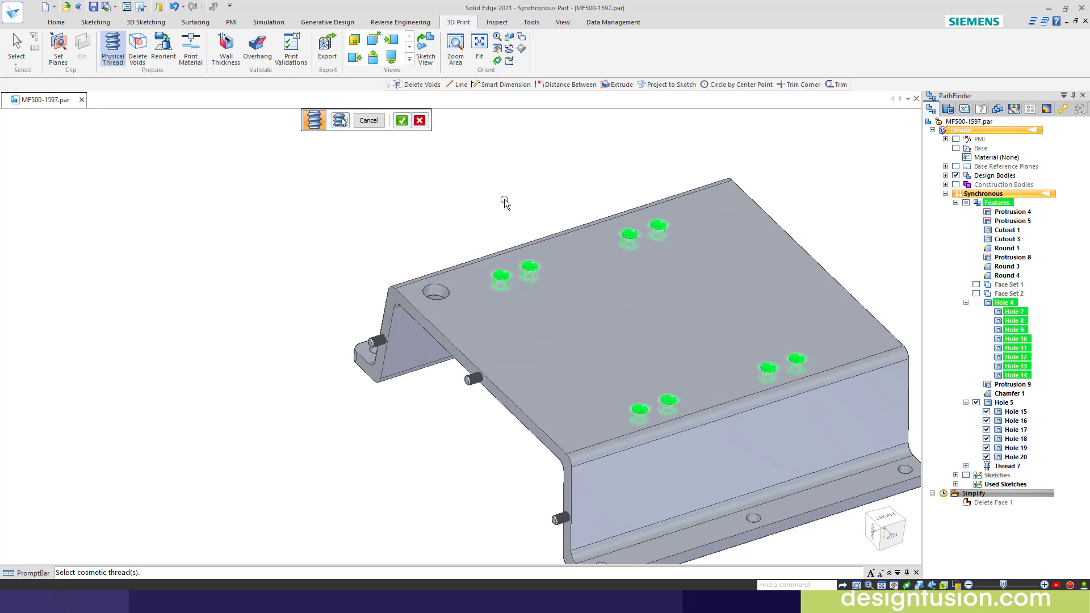
scroll(506, 200, "down", 3)
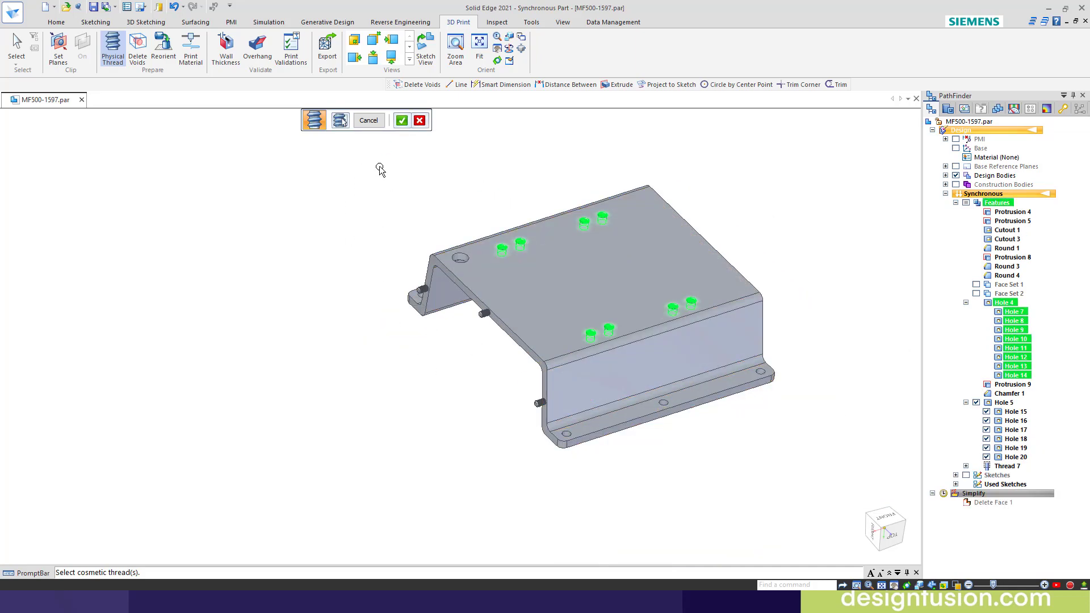
left_click(402, 121)
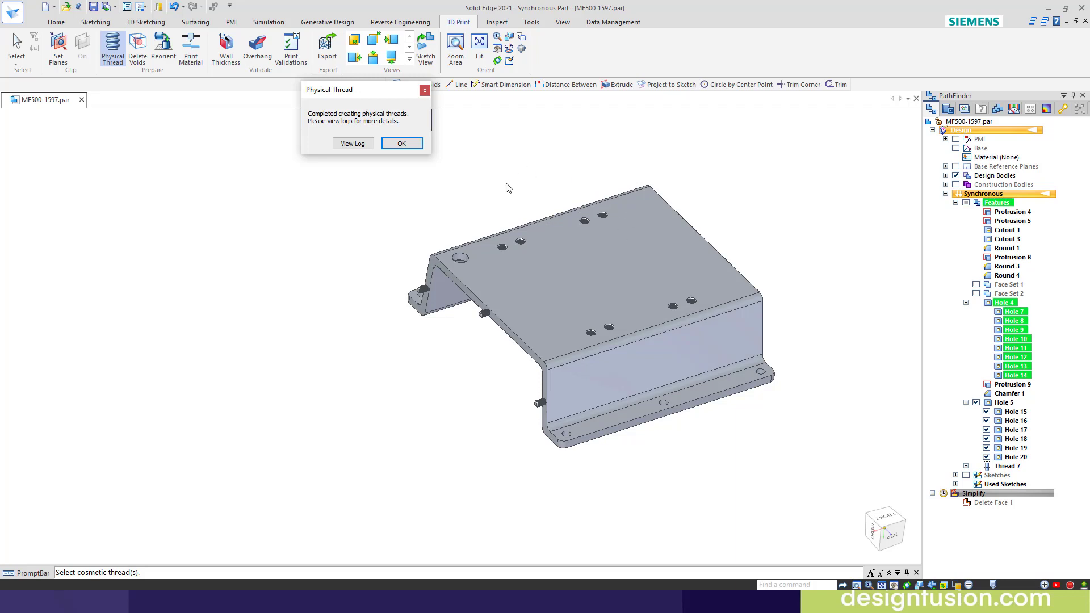
left_click(402, 144)
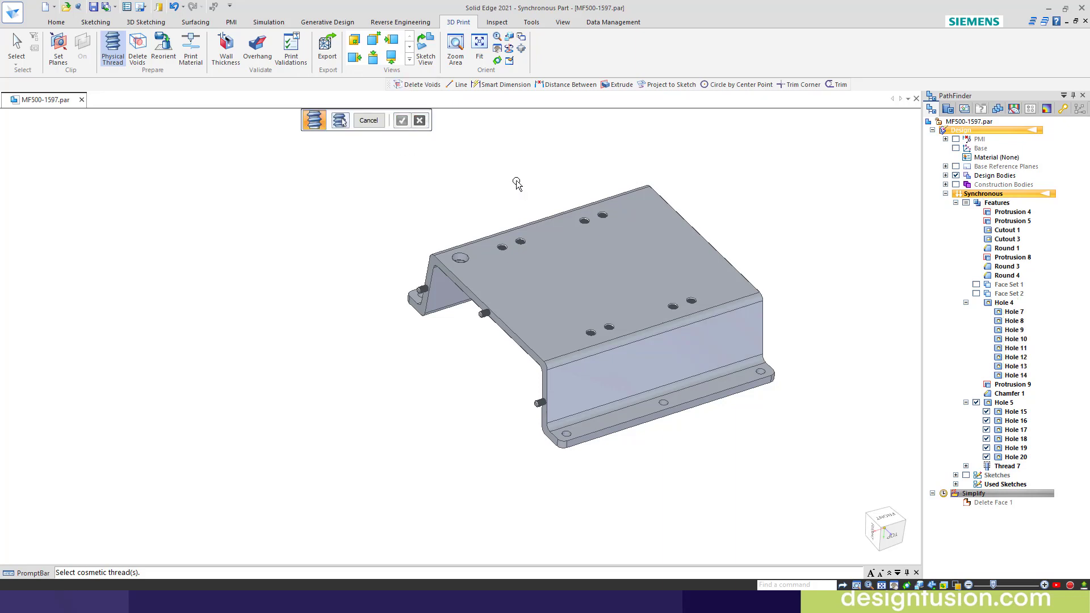
Step: Examine the physical threads in the top-face holes and on the pins, and leave the Physical Thread command
scroll(569, 284, "up", 8)
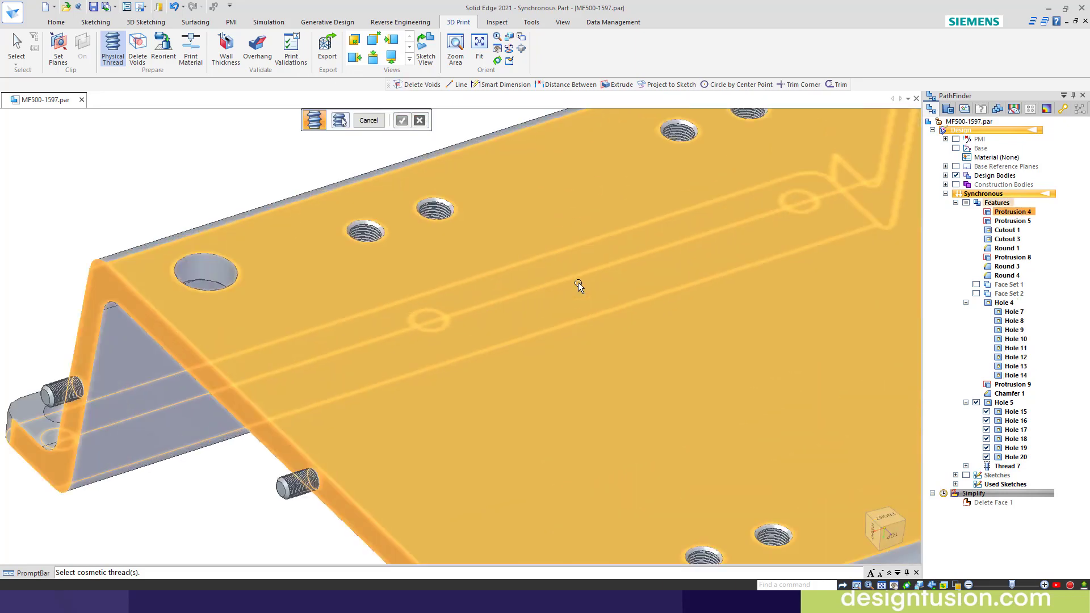
scroll(578, 282, "down", 6)
scroll(720, 362, "up", 3)
scroll(716, 357, "down", 5)
scroll(715, 356, "down", 3)
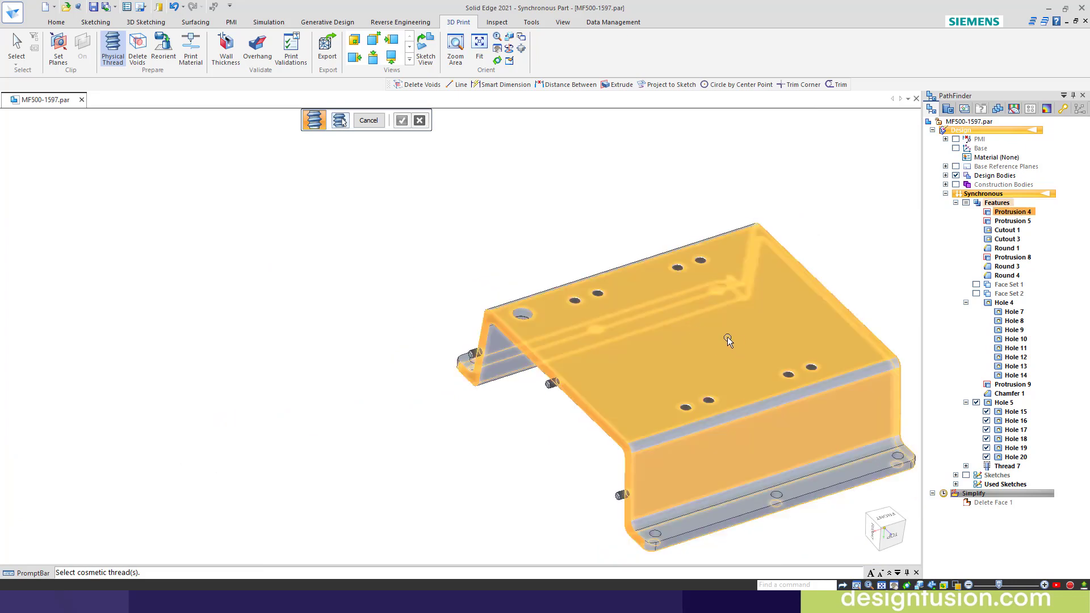
scroll(727, 335, "down", 3)
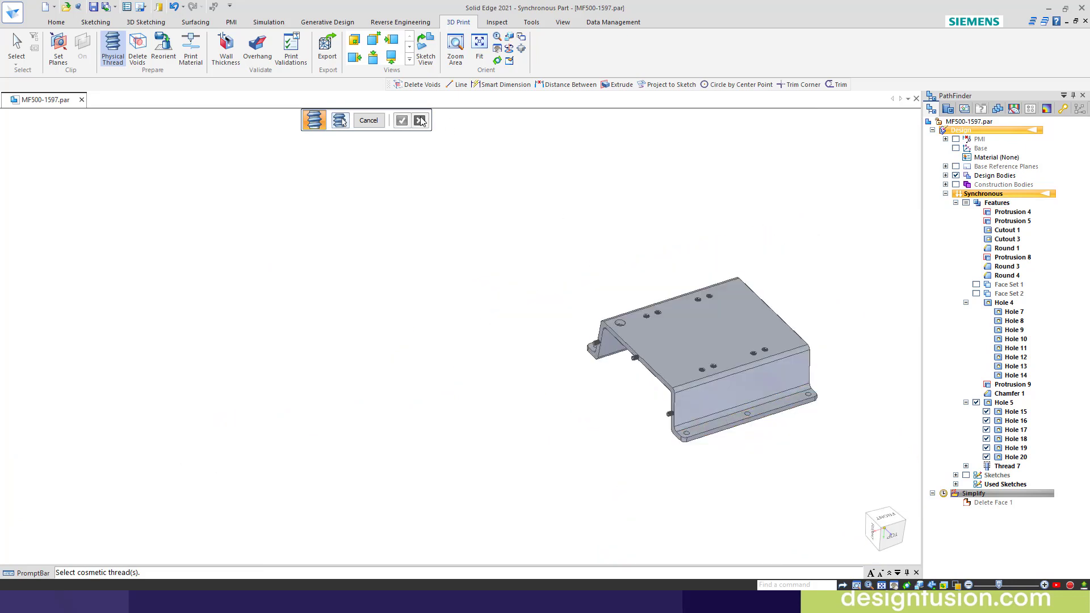
left_click(373, 122)
scroll(719, 324, "up", 3)
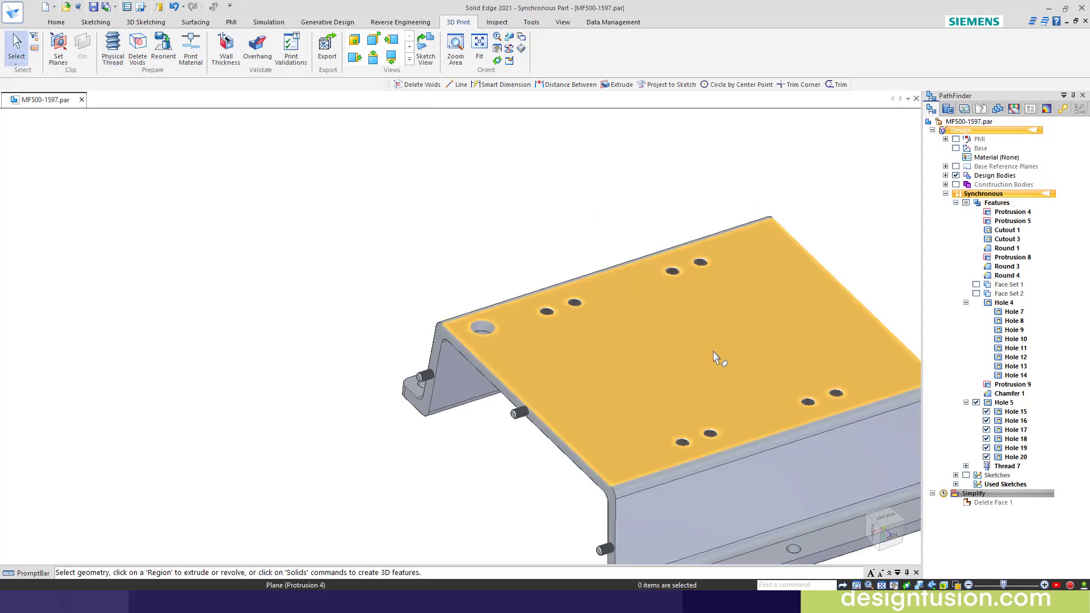
scroll(715, 358, "down", 3)
middle_click_drag(708, 318, 520, 304, "shift")
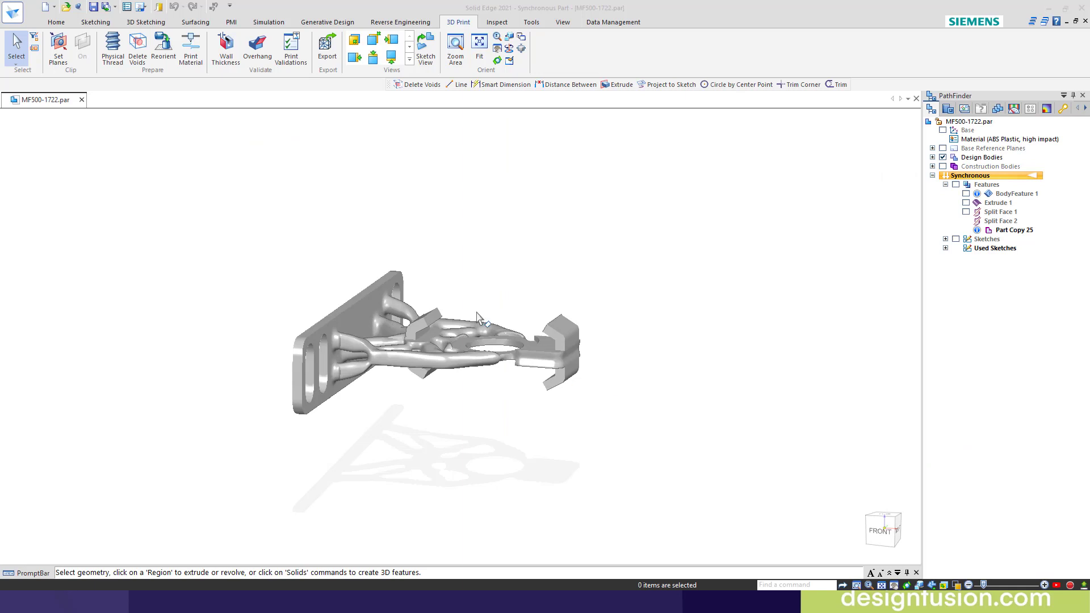
Step: Open the 3D print settings for the MF500-1722 part and review the available export file types, keeping 3MF
middle_click_drag(483, 318, 488, 311)
middle_click_drag(545, 270, 552, 311)
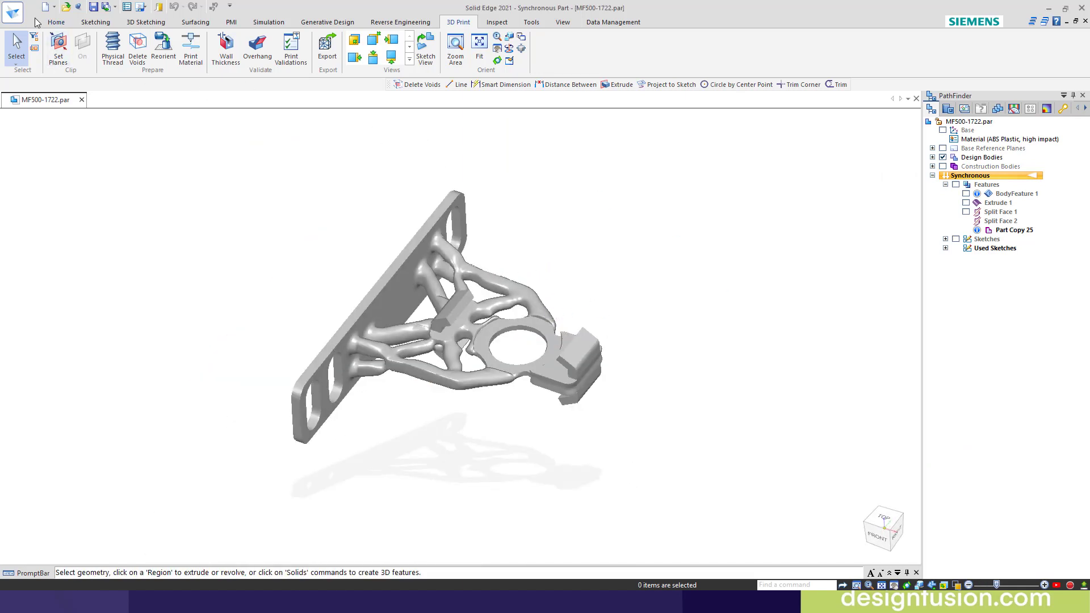
left_click(17, 13)
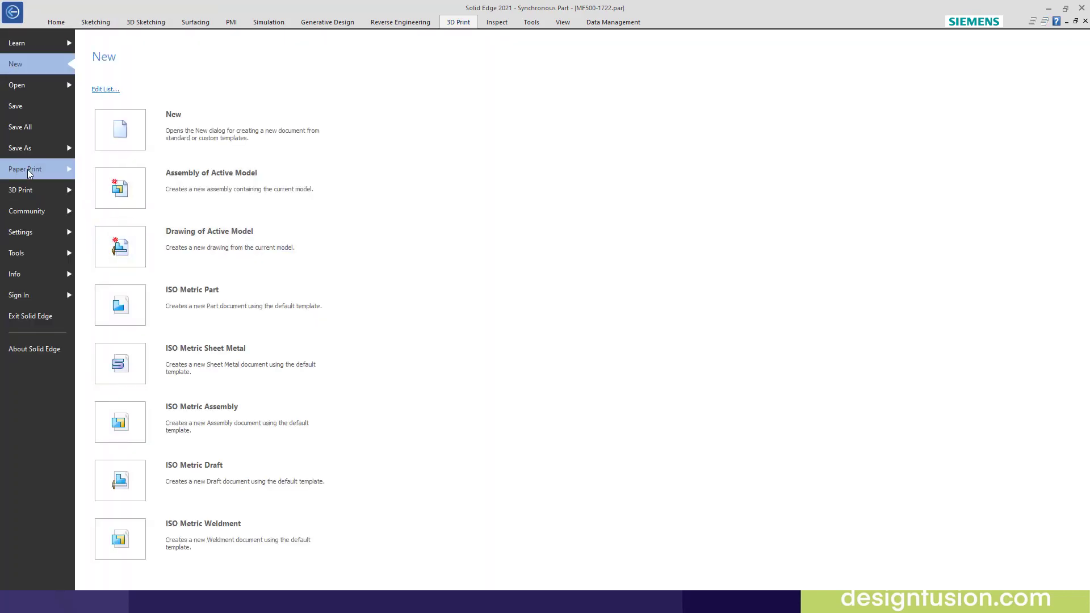
left_click(39, 196)
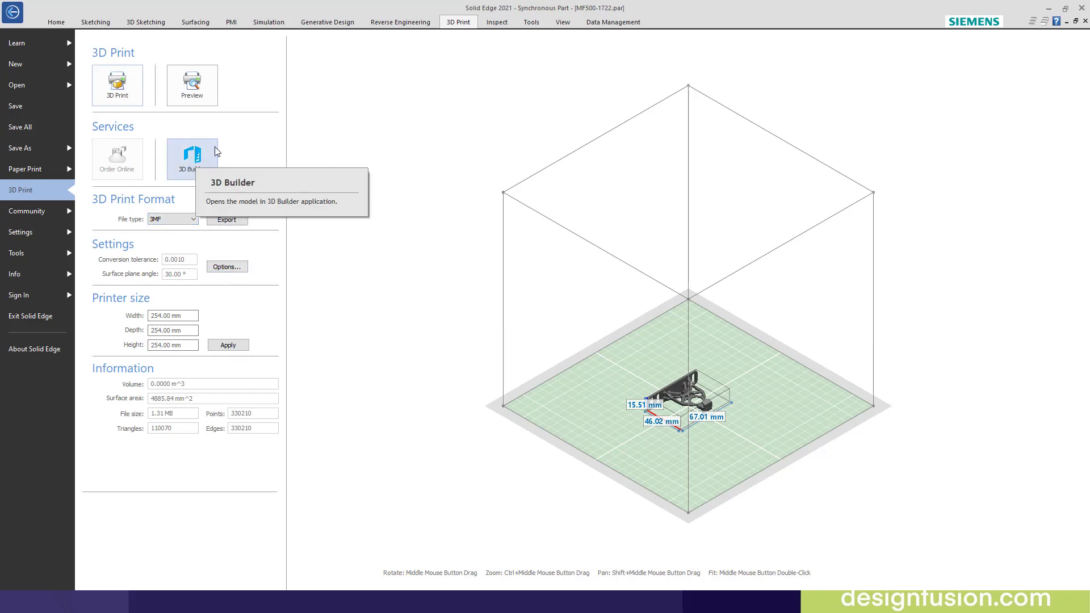
left_click(194, 221)
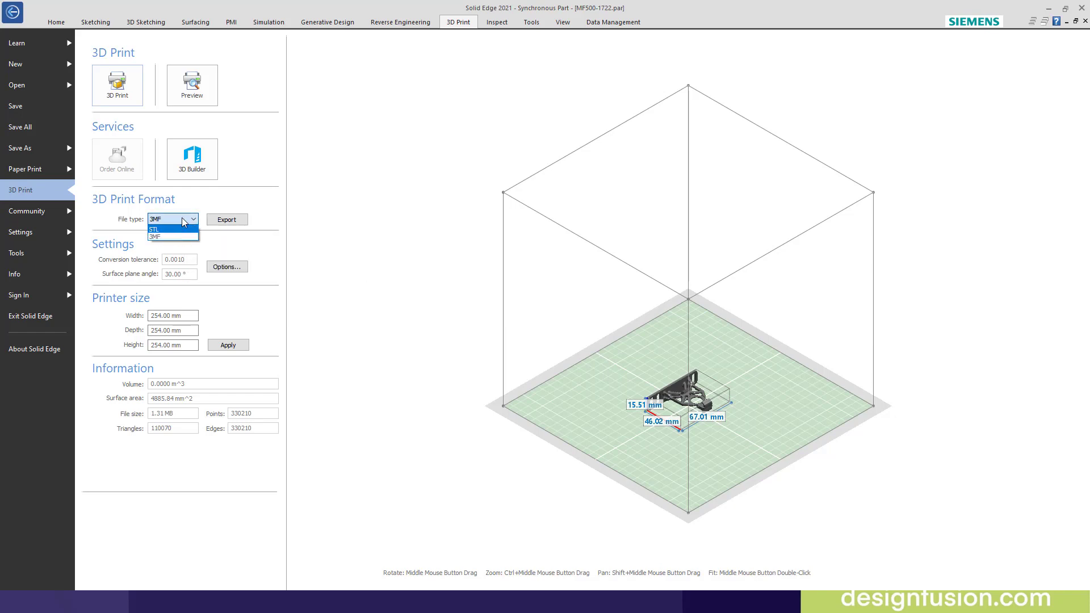
left_click(183, 222)
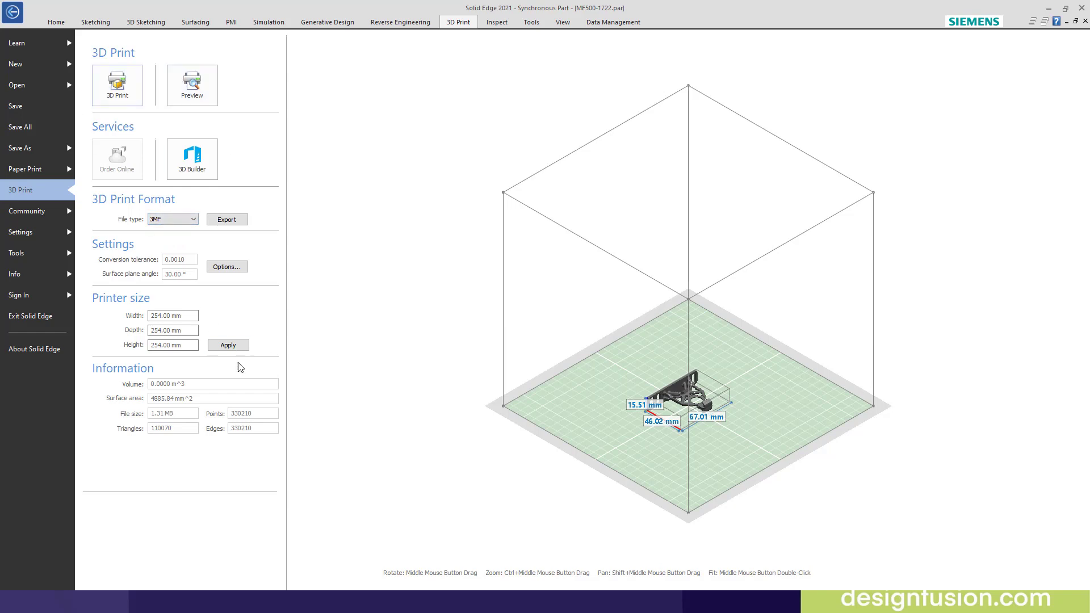